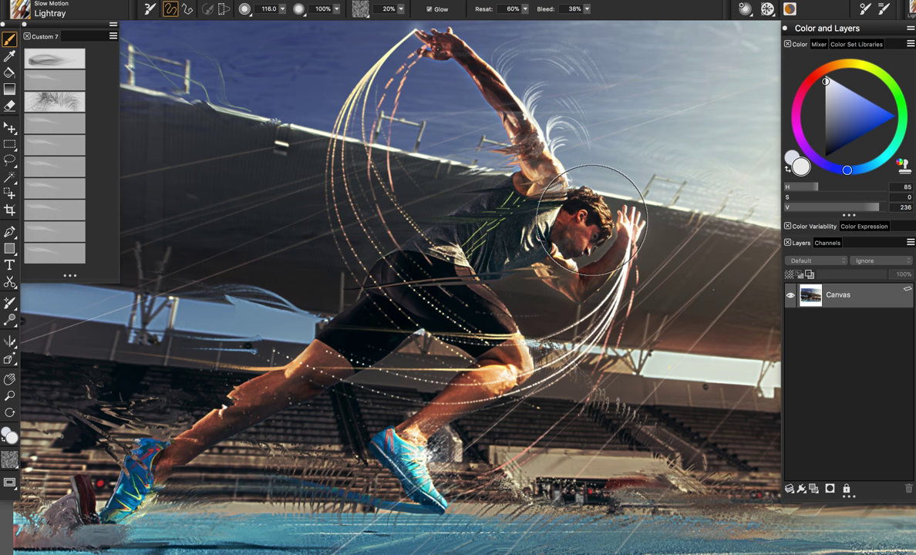
Select the Slow Motion Acid brush and test a stroke on the stadium roof's upper edge, undoing it.
left_click(49, 58)
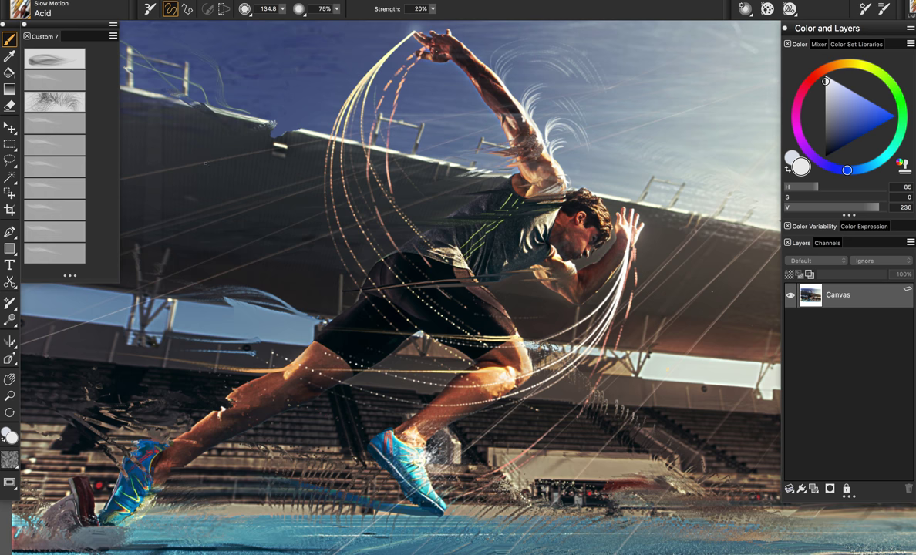
mouse_move(309, 124)
left_mouse_down()
mouse_move(324, 197)
mouse_move(137, 217)
left_mouse_up()
key("super+z")
left_click_drag(579, 256, 523, 249)
scroll(522, 250, "right", 5)
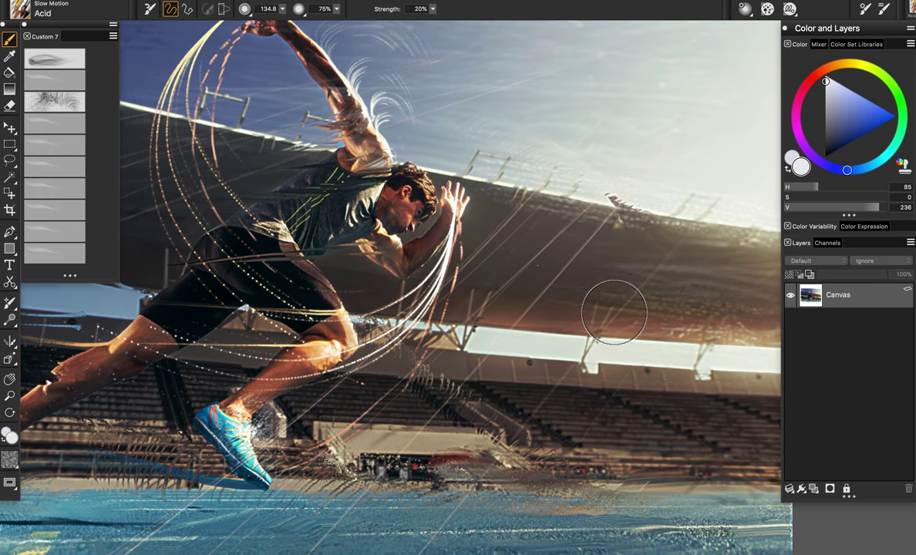
Undo the distortion across the roof underside and bright strip beside the runner, and set the Acid brush size to 55.7.
key("m")
mouse_move(602, 355)
left_mouse_down()
mouse_move(606, 339)
mouse_move(582, 343)
mouse_move(578, 278)
mouse_move(524, 116)
left_mouse_up()
key("b")
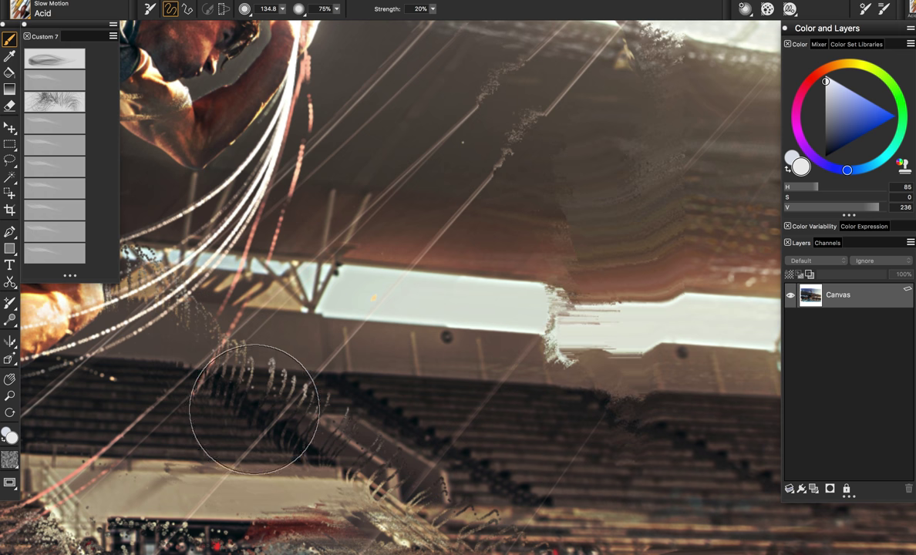
key("super+z")
mouse_move(625, 329)
left_mouse_down()
mouse_move(648, 355)
mouse_move(661, 331)
mouse_move(540, 231)
left_mouse_up()
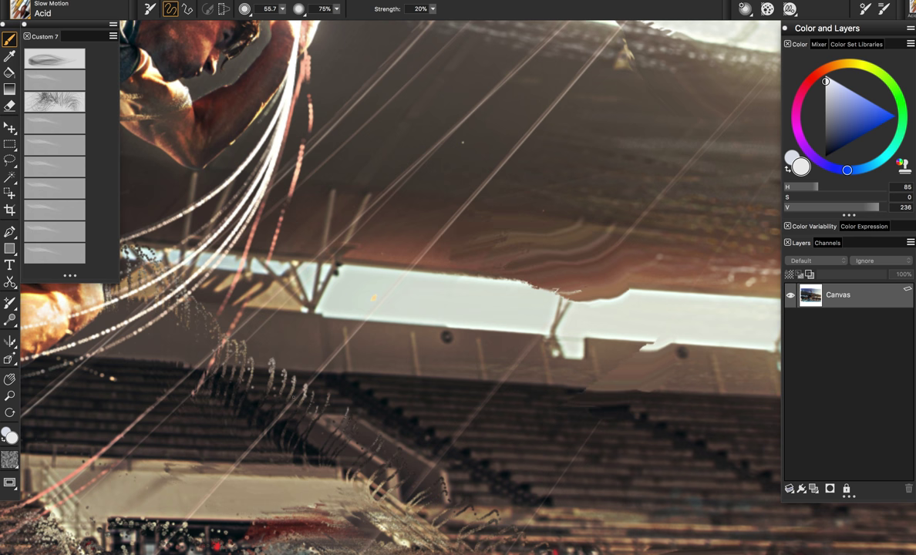
Smear the bright sky strip beneath the stadium roof down toward the stands with the Acid brush.
mouse_move(538, 308)
left_mouse_down()
mouse_move(576, 284)
mouse_move(501, 293)
mouse_move(454, 322)
left_mouse_up()
key("super+z")
mouse_move(599, 285)
left_mouse_down()
mouse_move(533, 348)
mouse_move(480, 330)
left_mouse_up()
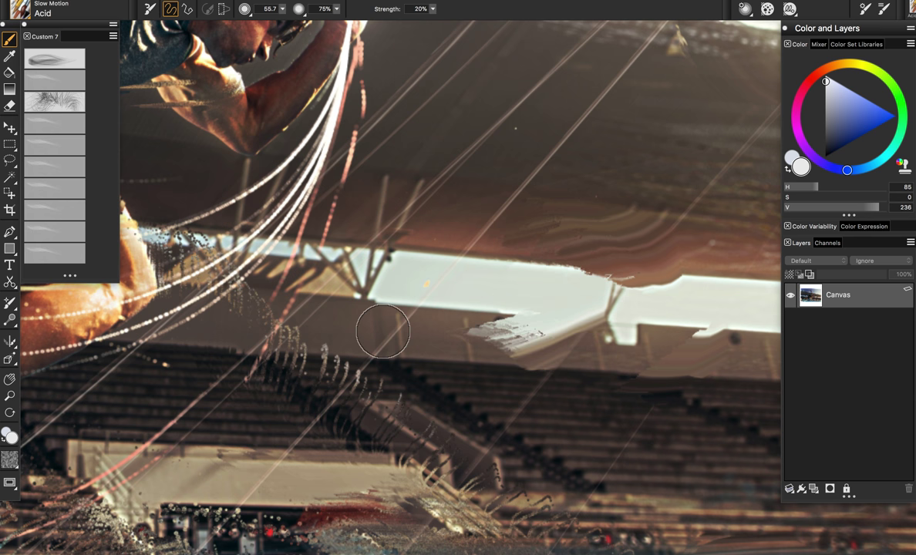
mouse_move(616, 269)
left_mouse_down()
mouse_move(633, 296)
mouse_move(559, 340)
mouse_move(494, 332)
mouse_move(441, 351)
mouse_move(583, 359)
mouse_move(549, 329)
mouse_move(549, 345)
left_mouse_up()
scroll(463, 324, "right", 5)
key("m")
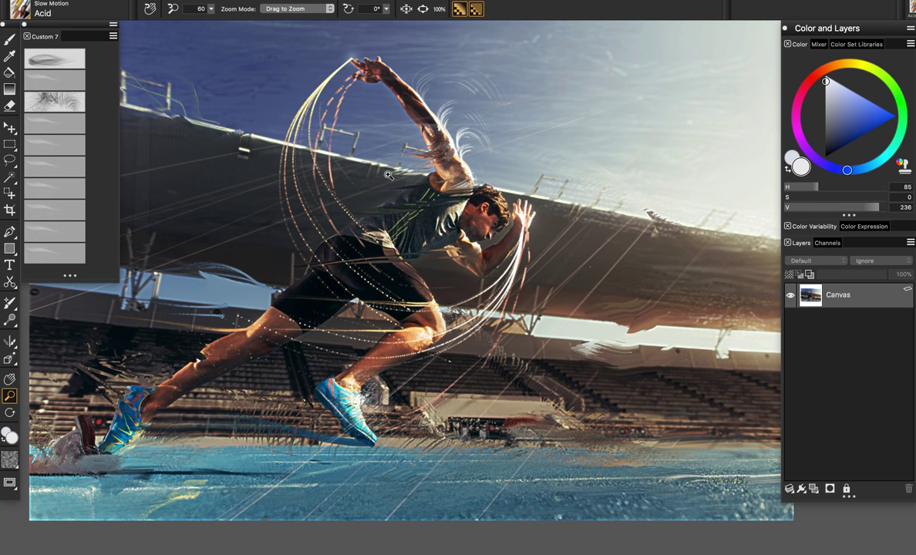
Try the Burst brush at size 411.4 over the runner's shoulder and head, and undo the stroke.
left_click(66, 80)
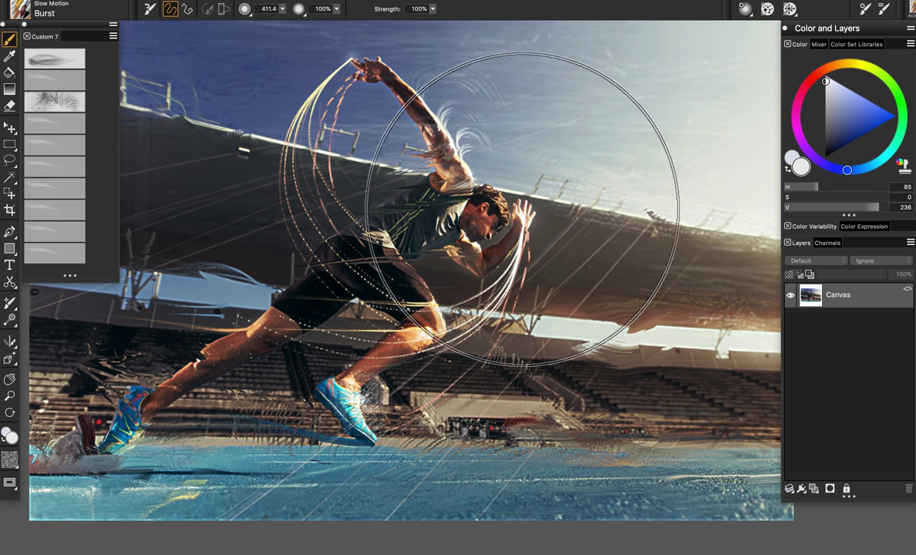
left_click_drag(561, 231, 560, 232)
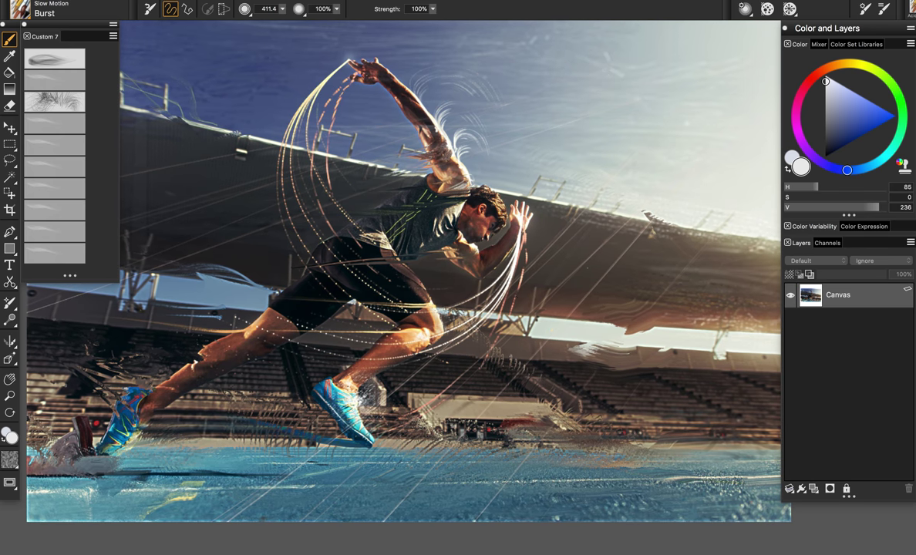
left_click_drag(470, 155, 436, 185)
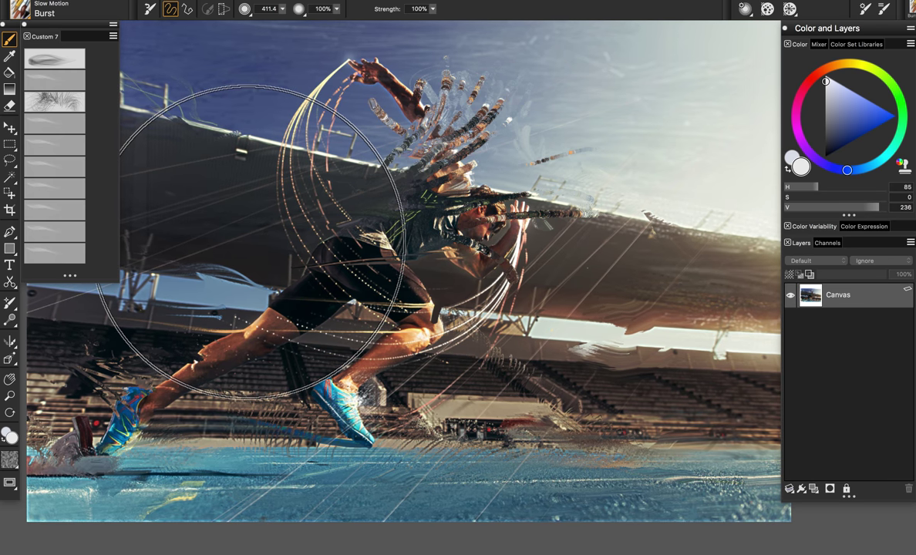
key("ctrl+z")
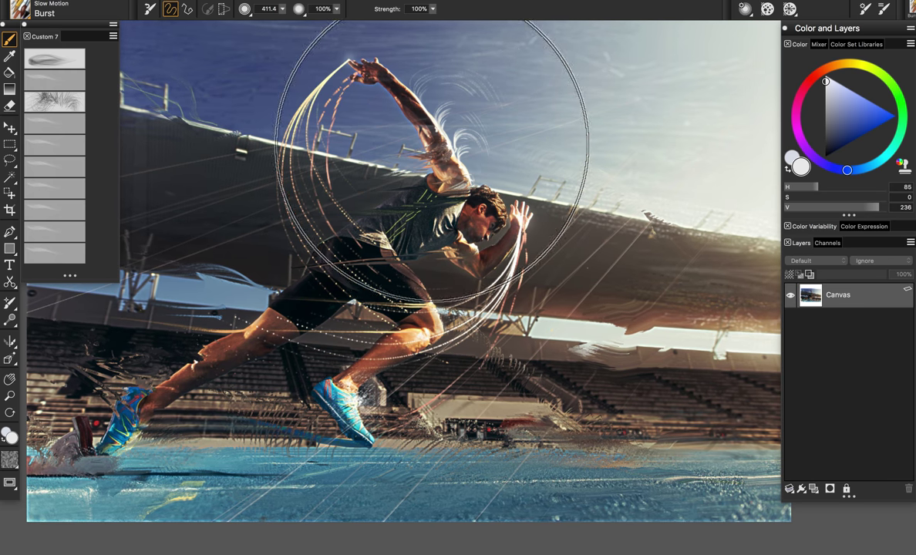
Set the Burst brush size to 175.4 and break up the edges of the runner's raised arm.
left_click_drag(406, 96, 445, 145)
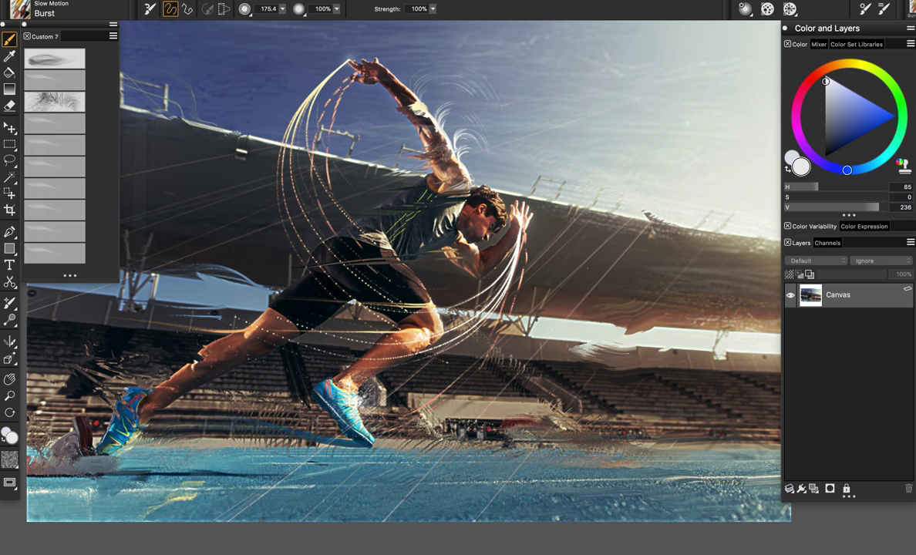
mouse_move(403, 120)
left_mouse_down()
mouse_move(362, 143)
mouse_move(304, 145)
mouse_move(434, 156)
mouse_move(430, 148)
mouse_move(445, 176)
left_mouse_up()
key("super+z")
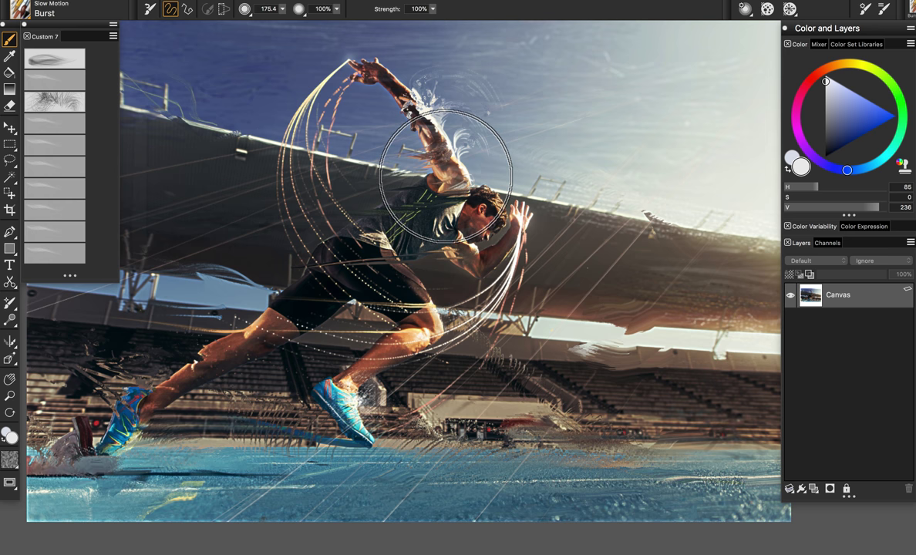
left_click_drag(313, 255, 322, 257)
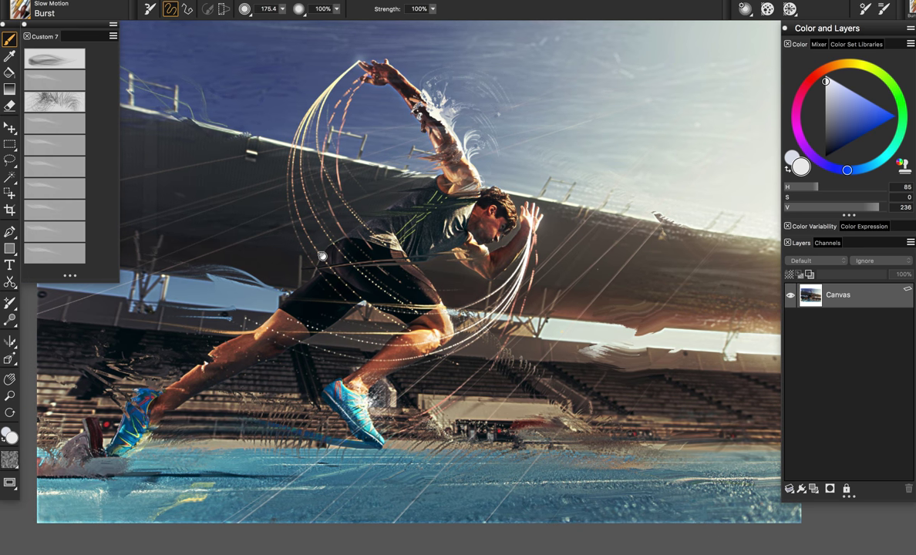
Try the Impact brush at sizes 75.4 and 116.7 around the runner's face and front arm, undoing the strokes.
left_click(54, 123)
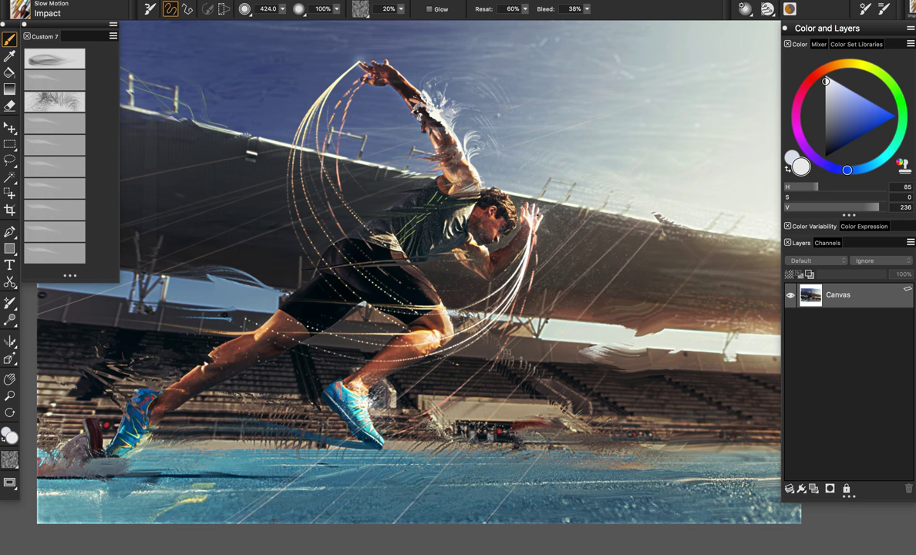
left_click_drag(531, 201, 536, 230)
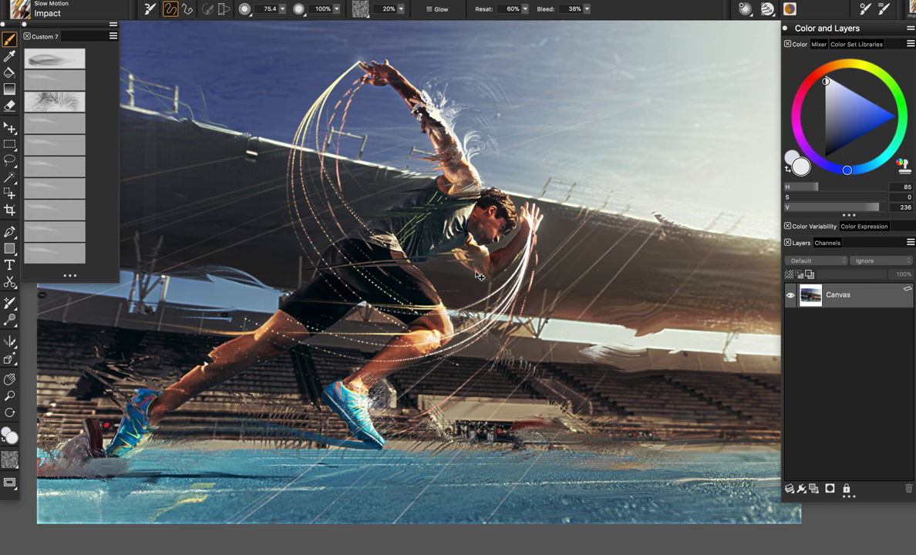
left_click_drag(507, 201, 570, 239)
left_click_drag(511, 204, 486, 182)
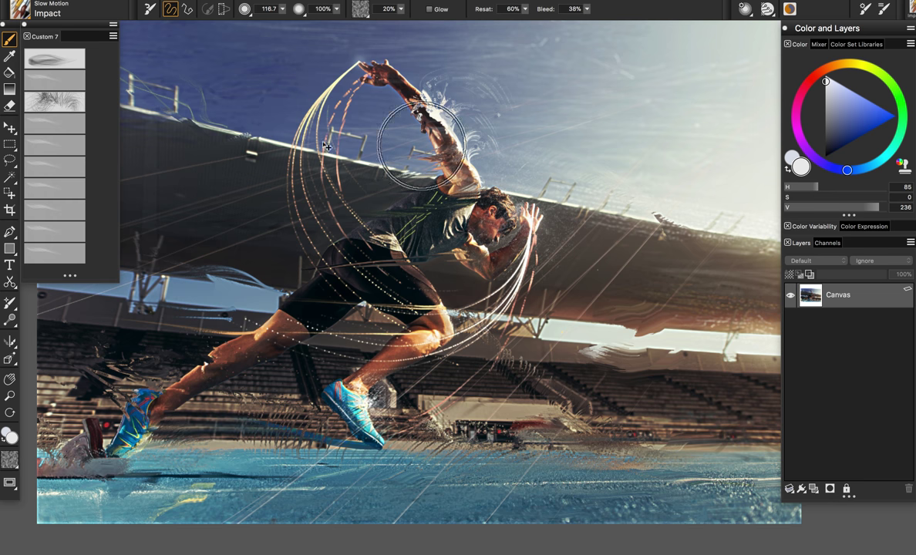
key("super+z")
Select the Motion brush at size 151.2, and undo its trial strokes and the burst effect on the runner's raised arm.
left_click(67, 121)
left_click(70, 128)
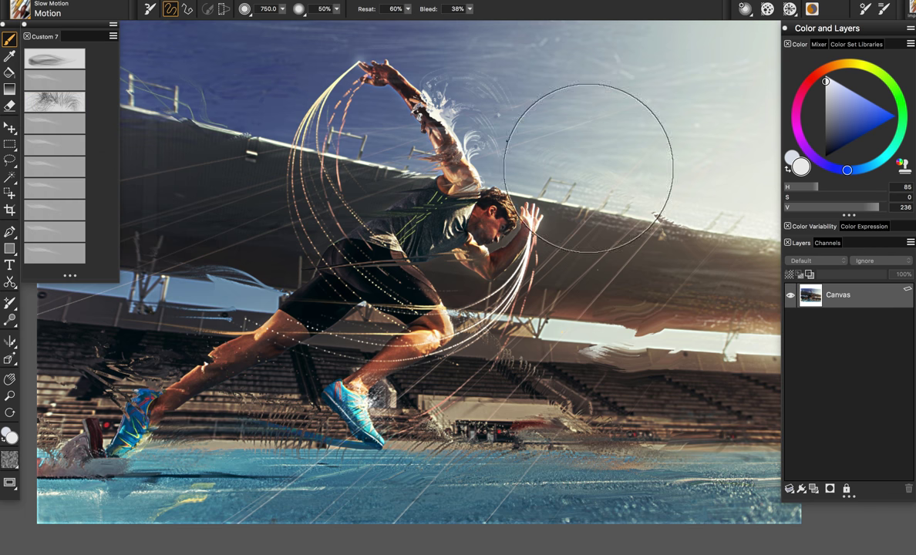
mouse_move(587, 173)
left_mouse_down()
mouse_move(498, 143)
mouse_move(333, 235)
mouse_move(241, 255)
mouse_move(209, 237)
left_mouse_up()
key("super+z")
left_click_drag(509, 143, 517, 155)
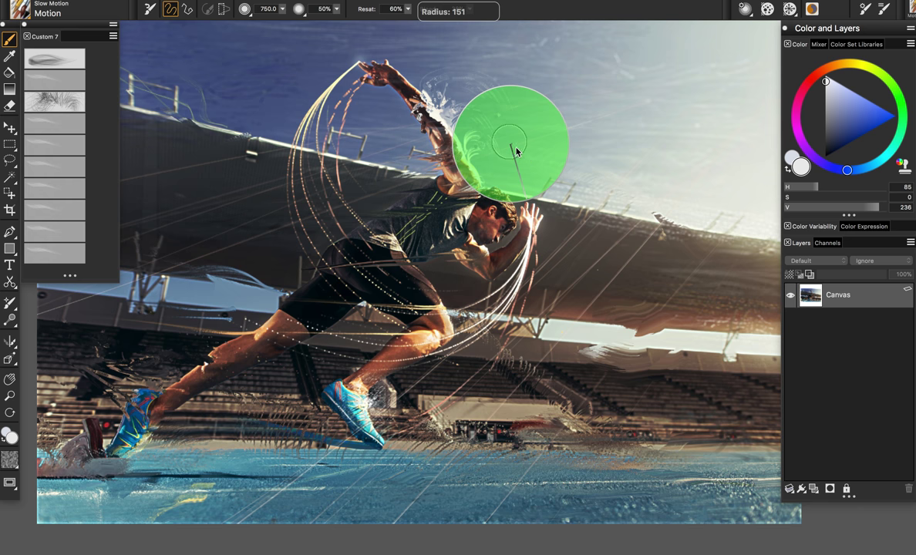
mouse_move(499, 122)
left_mouse_down()
mouse_move(429, 127)
mouse_move(385, 155)
mouse_move(244, 194)
left_mouse_up()
key("ctrl+z")
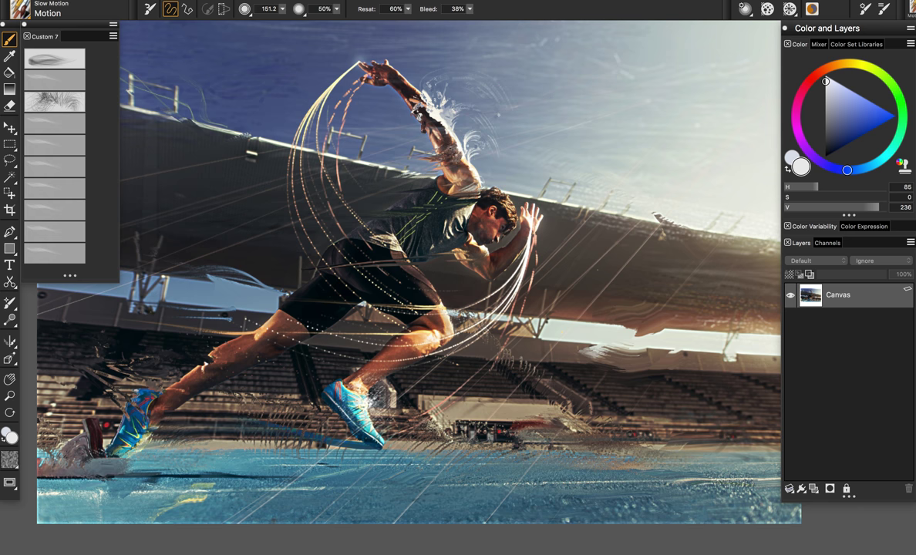
key("ctrl+z")
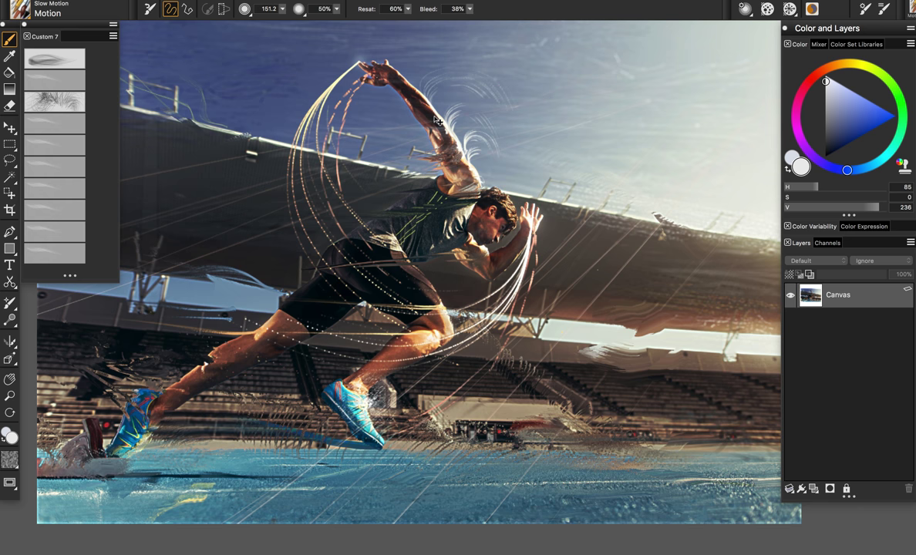
Sample a pale yellow from the runner's raised arm, try Motion streaks trailing behind it, and undo them.
left_click(439, 114, "alt")
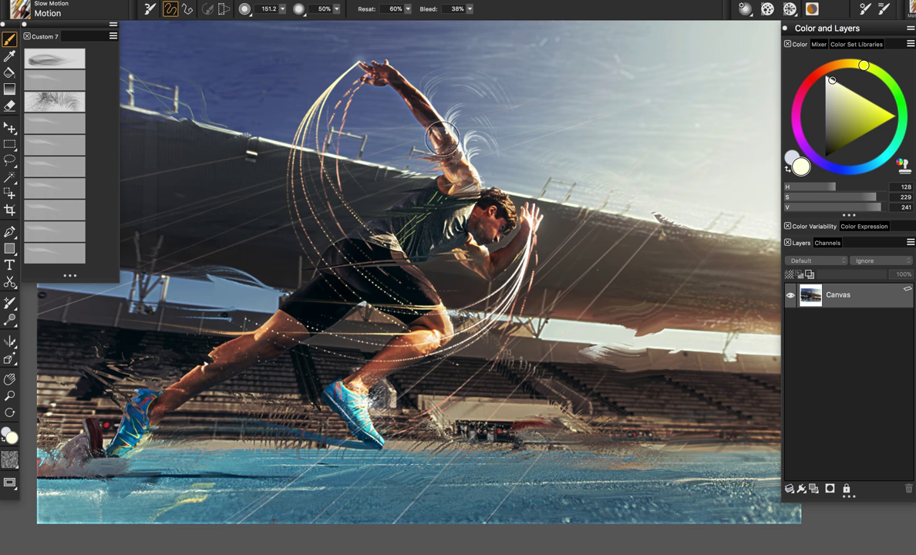
left_click_drag(412, 118, 238, 154)
key("super+z")
left_click_drag(397, 104, 243, 139)
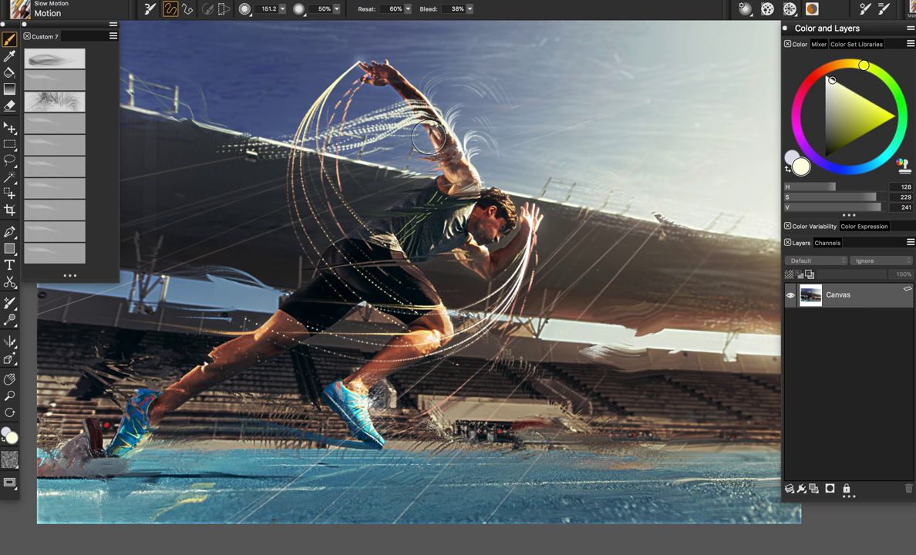
left_click_drag(400, 127, 430, 132)
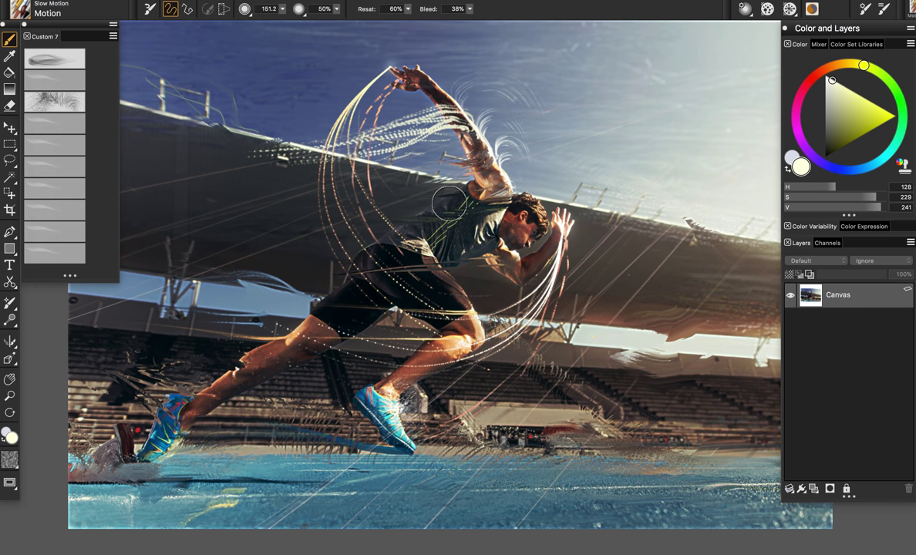
key("ctrl+z")
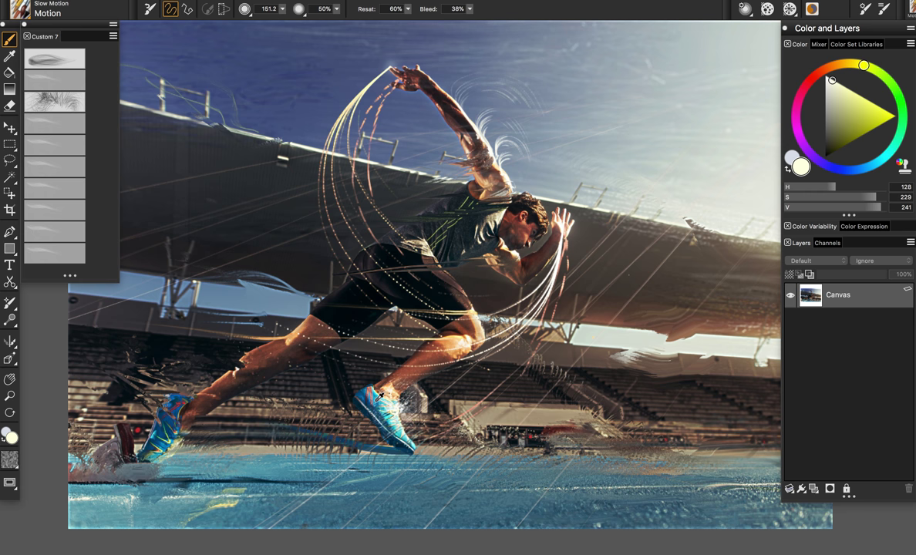
Sample the blue of the runner's front shoe and try Motion streaks trailing from it toward the rear foot.
left_click(385, 399, "alt")
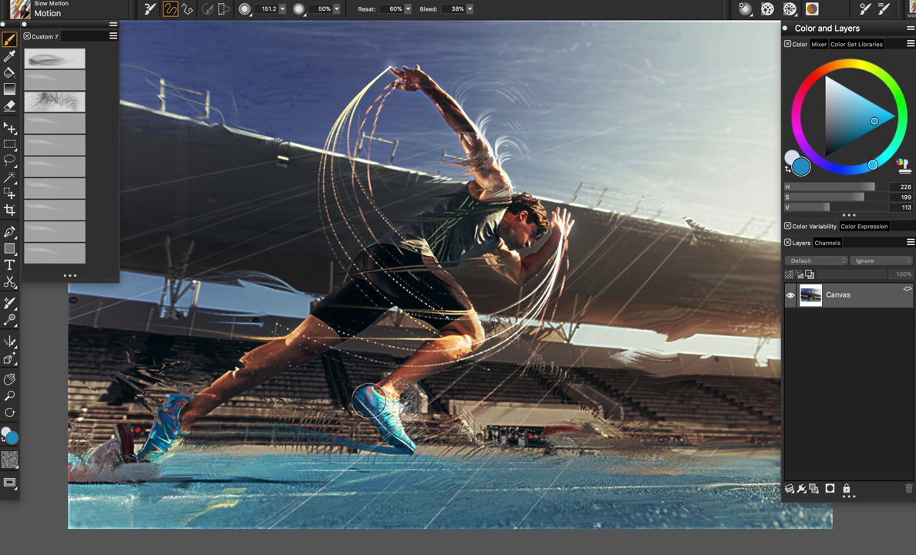
left_click_drag(366, 401, 154, 412)
key("super+z")
left_click_drag(375, 401, 138, 406)
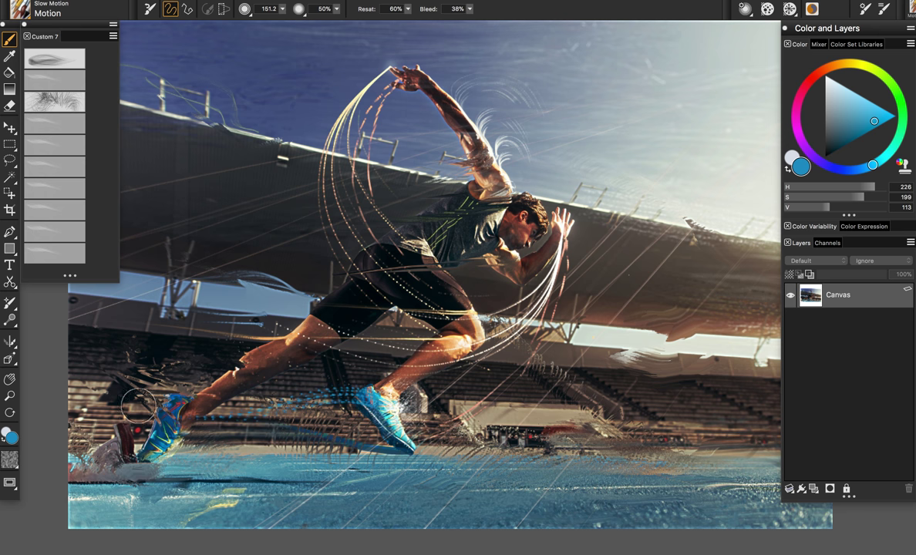
Paint blue Motion streaks trailing from the front shoe on a new layer and soften them with the Eraser at 10% opacity.
left_click(813, 489)
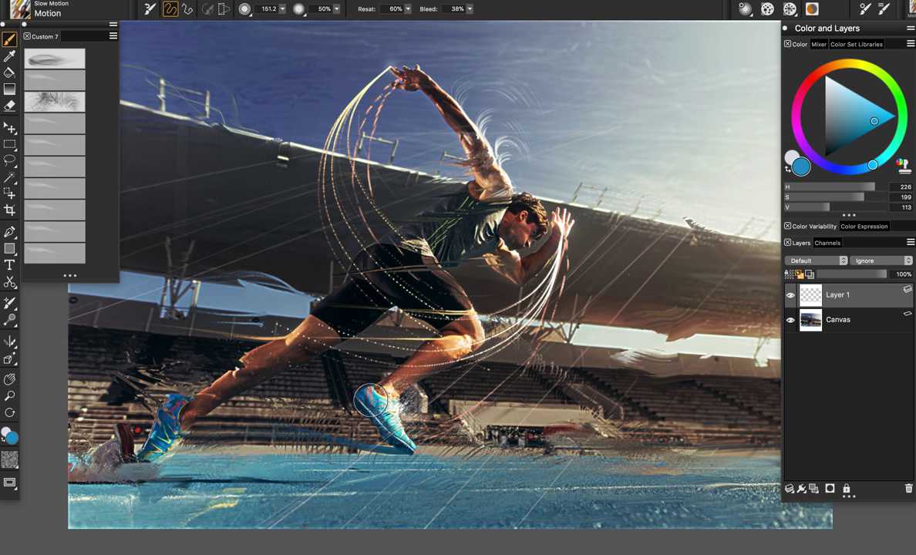
left_click_drag(378, 392, 164, 398)
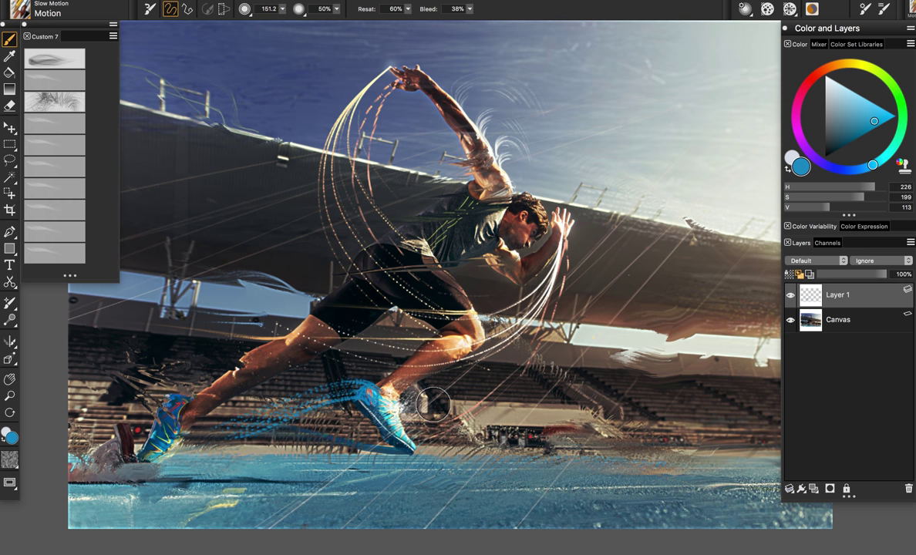
key("n")
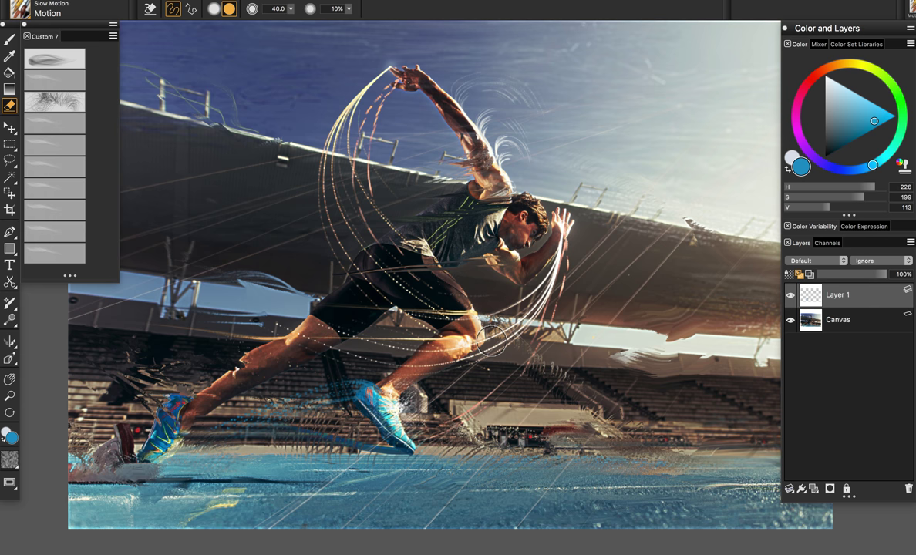
key("b")
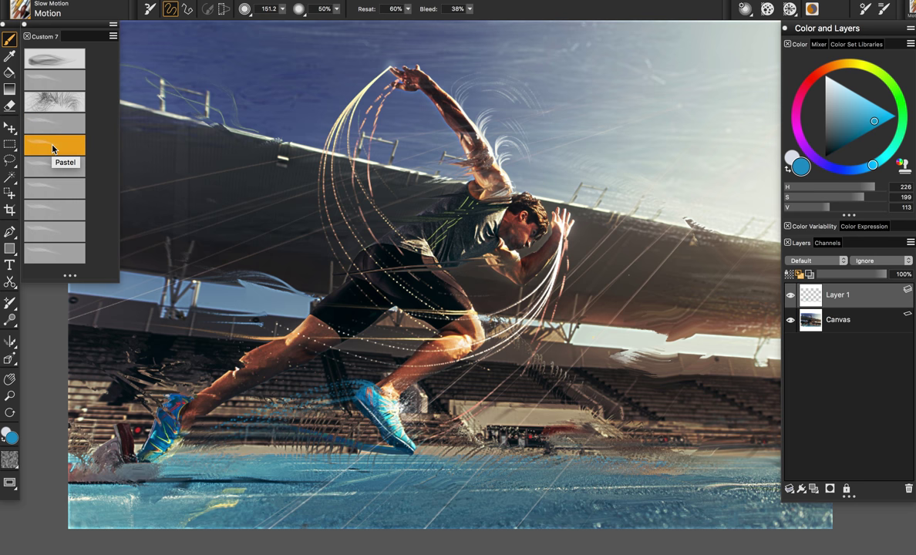
Roughen the stadium roof's upper edge beyond the runner's front hand on the Canvas layer, using the Pastel brush at size 60.3.
left_click(56, 158)
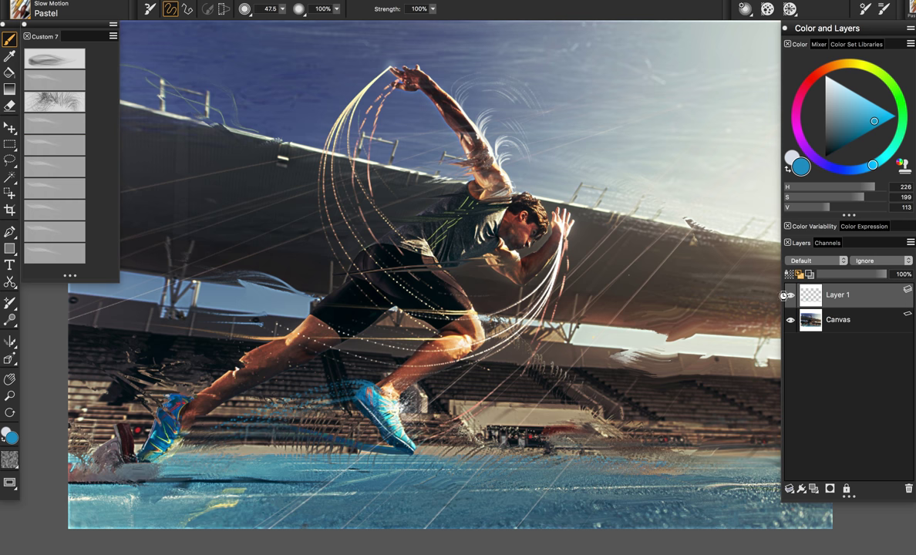
left_click(836, 320)
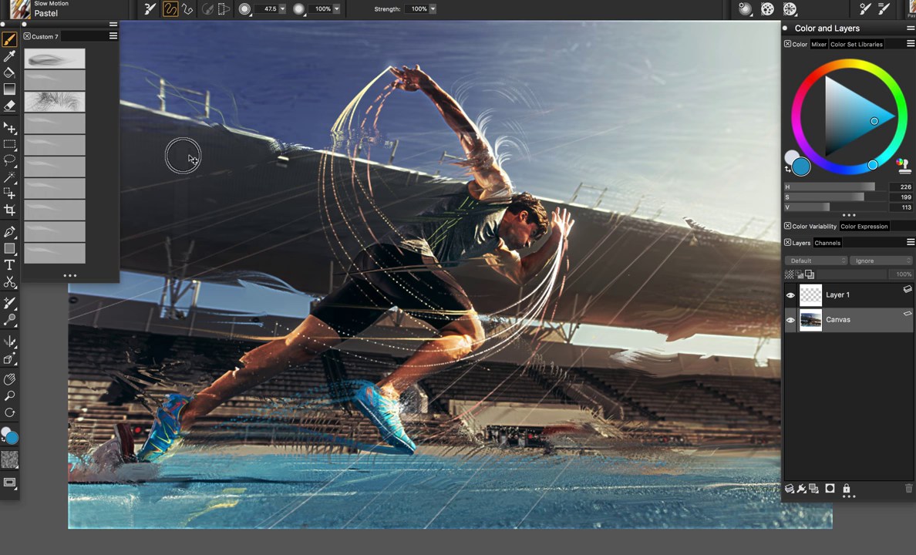
key("super+z")
left_click_drag(279, 124, 310, 176)
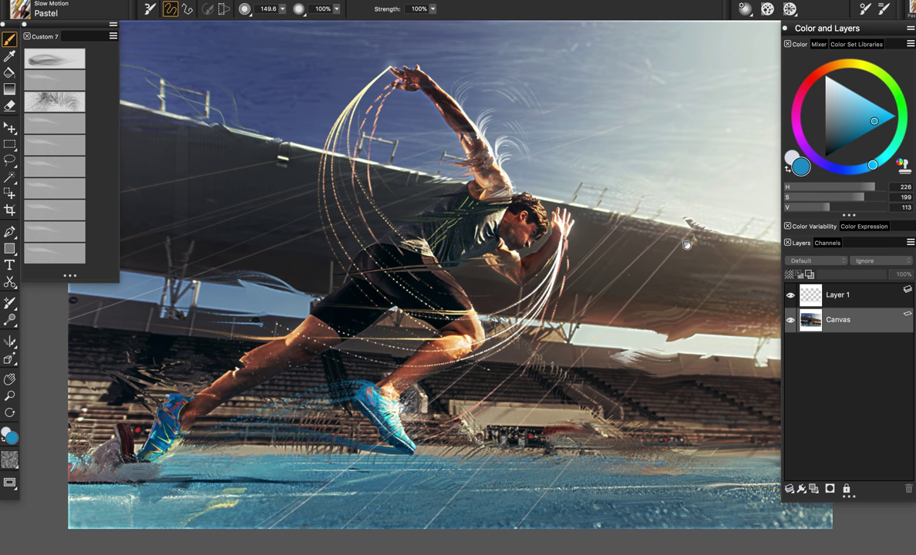
scroll(686, 245, "right", 5)
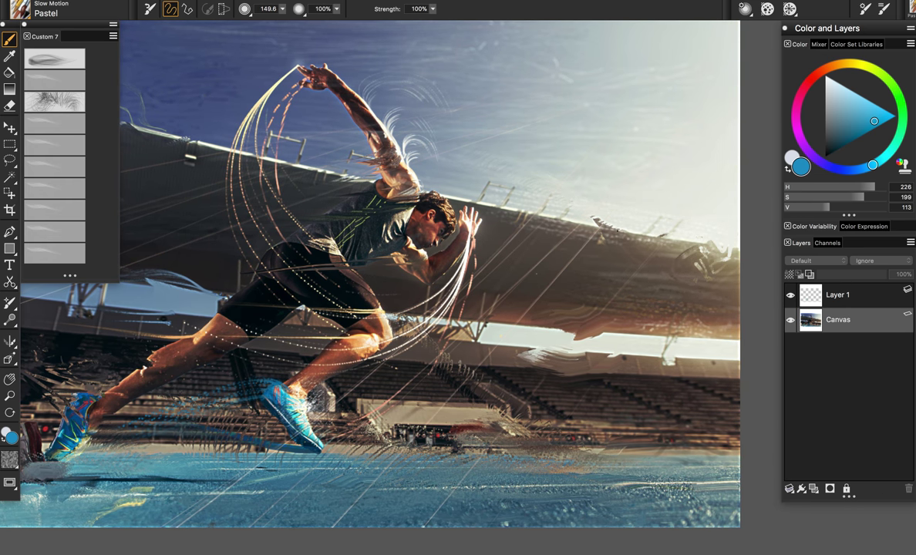
mouse_move(696, 224)
left_mouse_down()
mouse_move(651, 236)
mouse_move(556, 223)
left_mouse_up()
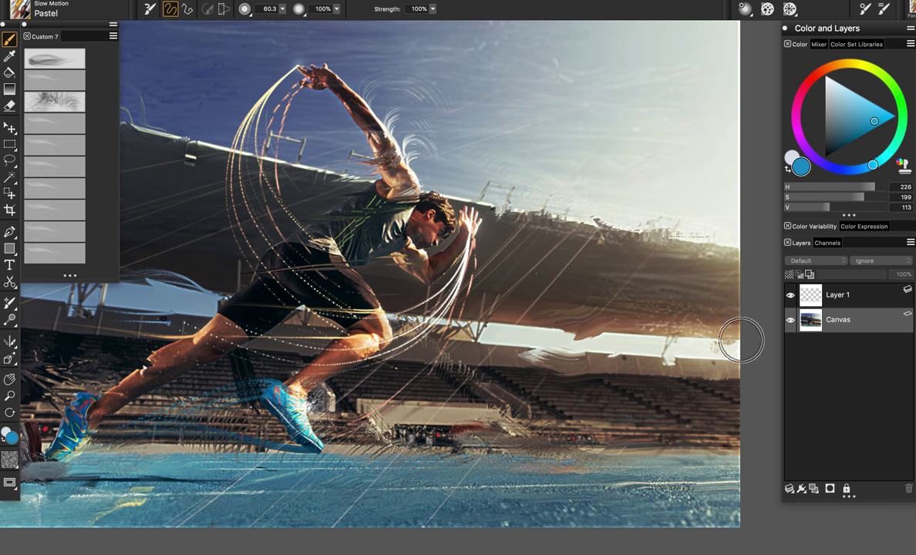
Smear the stadium stands ahead of the runner on the Canvas layer with the Pastel brush at size 116.9.
left_click_drag(570, 311, 588, 319)
left_click_drag(665, 425, 705, 417)
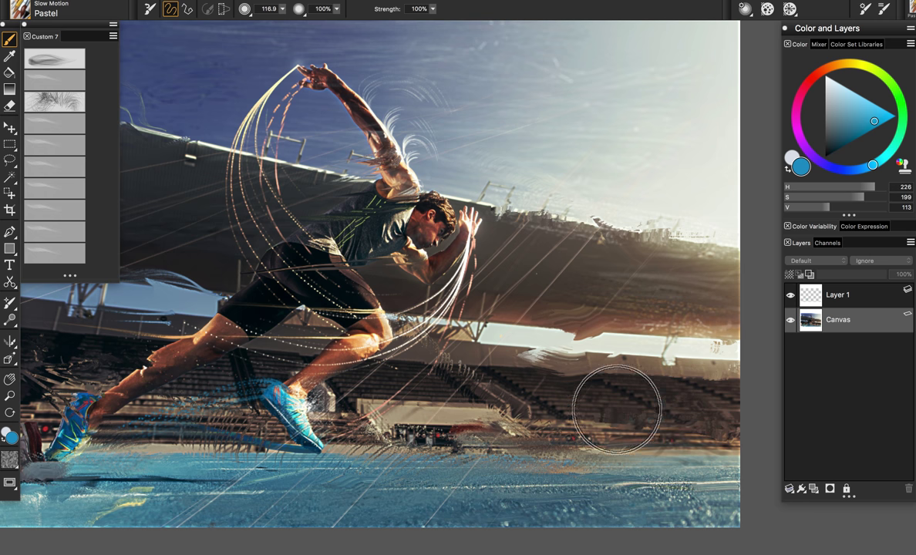
mouse_move(618, 351)
left_mouse_down()
mouse_move(683, 373)
mouse_move(617, 378)
left_mouse_up()
key("super+z")
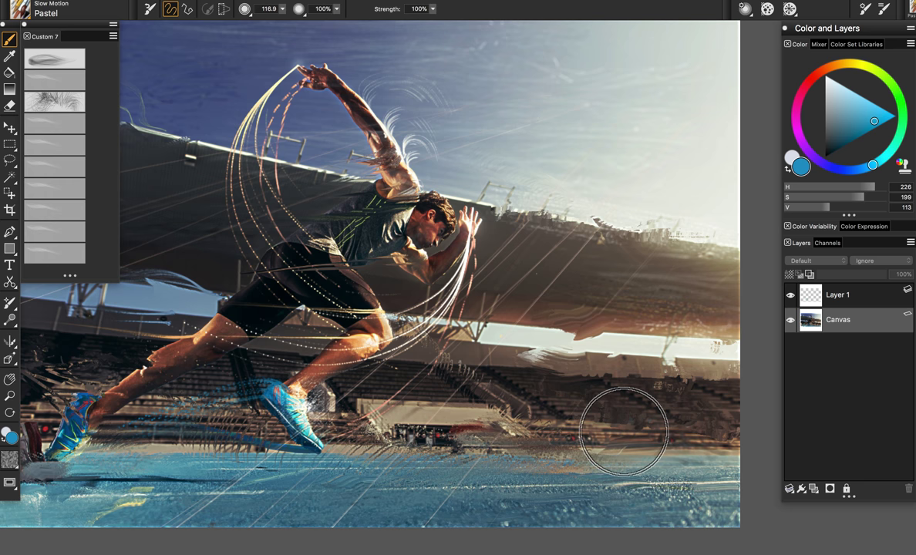
left_click_drag(515, 387, 534, 389)
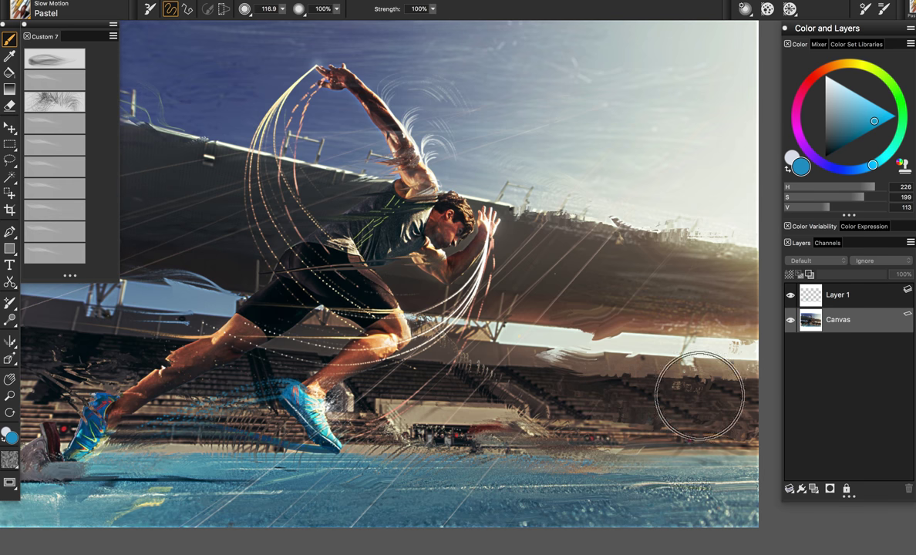
Switch to the Pie brush at size 521.2, try a stroke at the runner's front hand, and undo it.
left_click(71, 171)
scroll(559, 258, "left", 8)
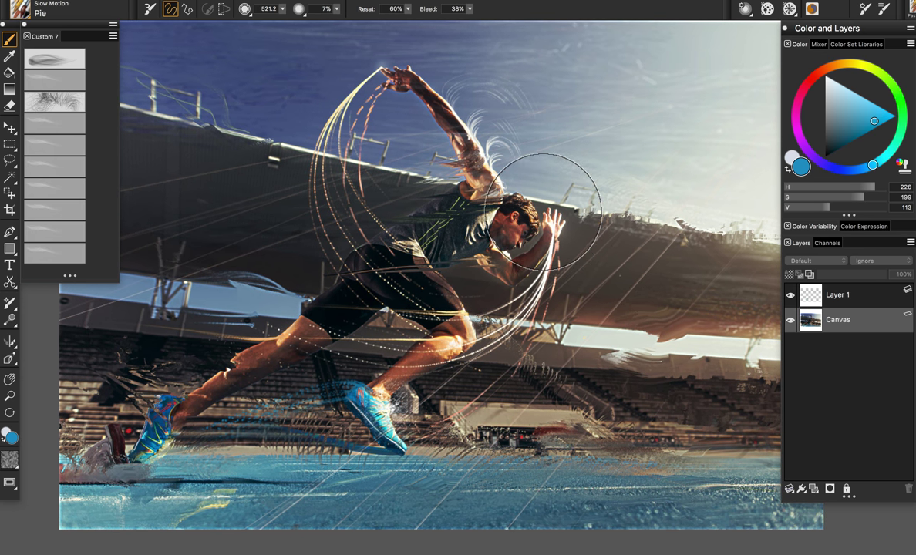
left_click_drag(553, 220, 551, 213)
key("ctrl+z")
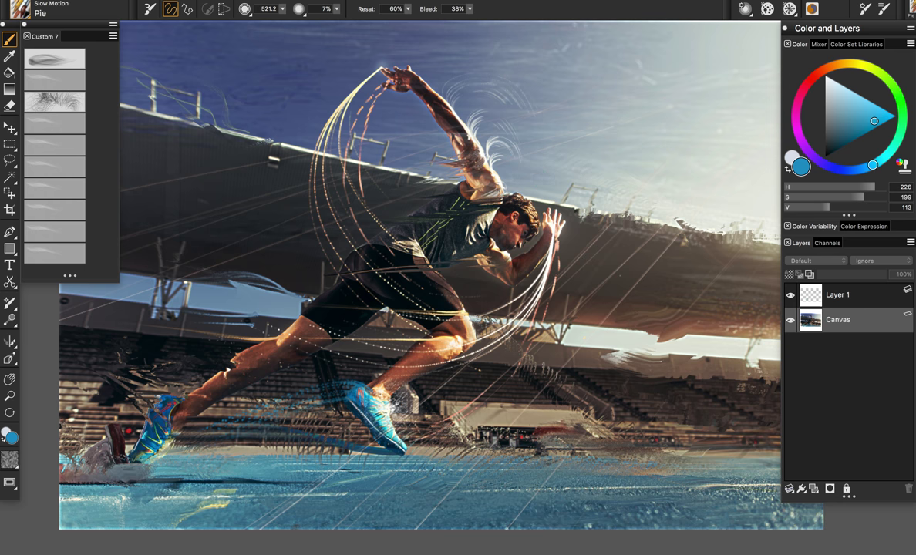
Sample near-white from the sky, try Pie streaks trailing behind the raised arm, and undo them.
left_click(548, 178, "alt")
left_click(501, 166, "alt")
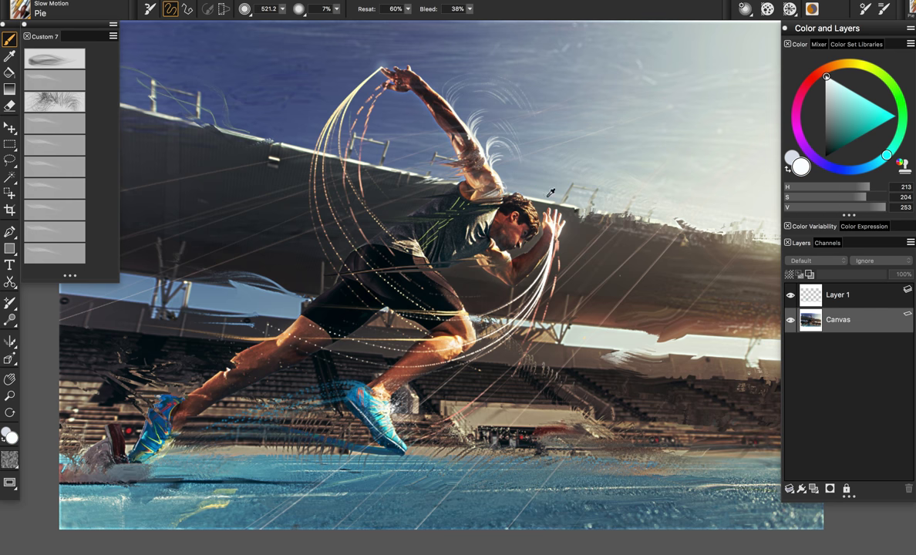
left_click_drag(481, 164, 420, 149)
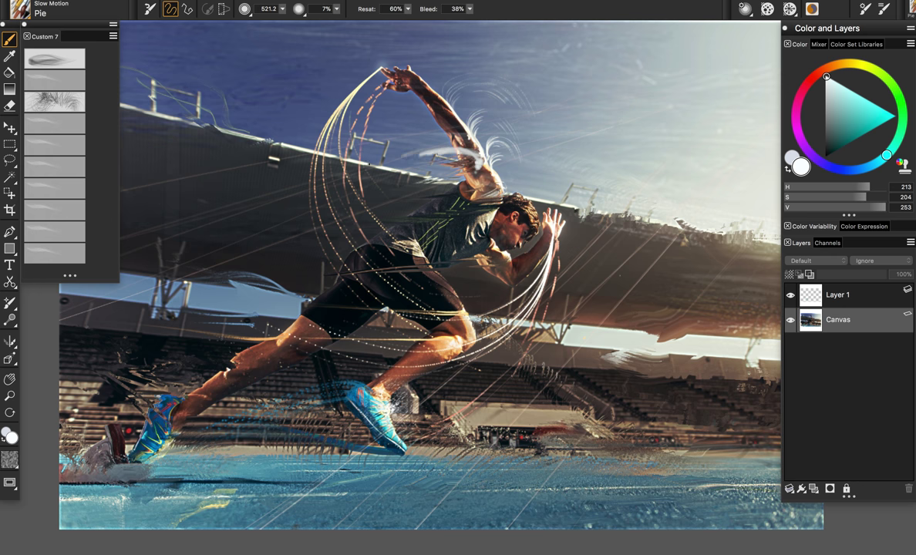
key("ctrl+z")
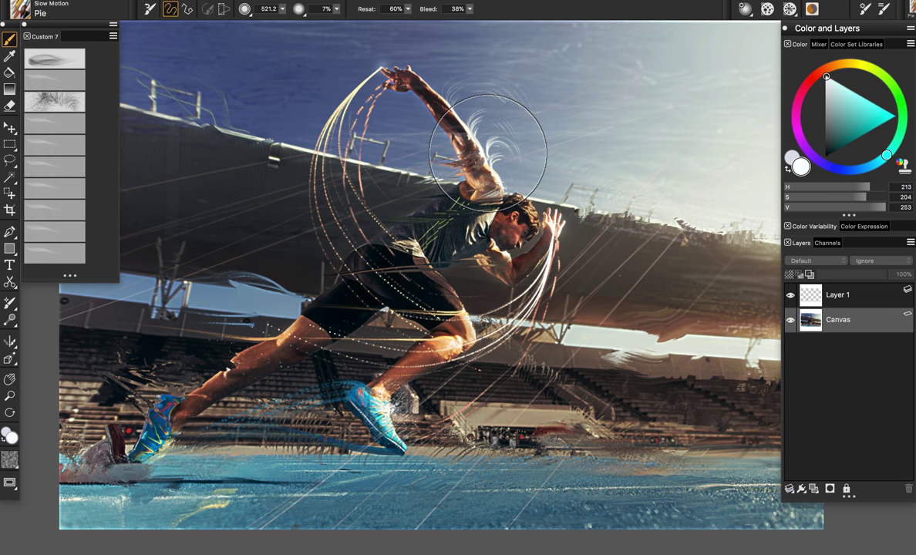
left_click_drag(471, 147, 382, 135)
key("ctrl+z")
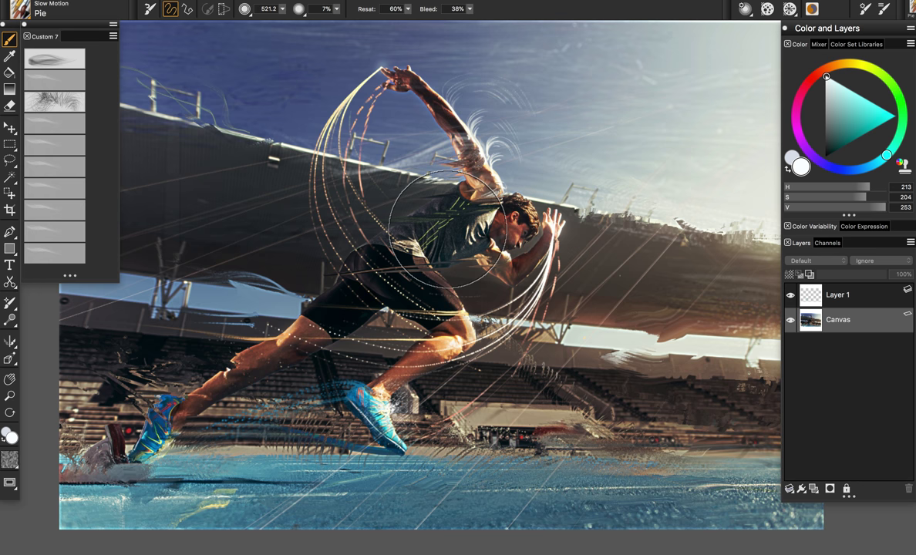
Try white Pie streaks sweeping from the front hand, head and front knee back across the runner's body.
left_click_drag(549, 245, 436, 261)
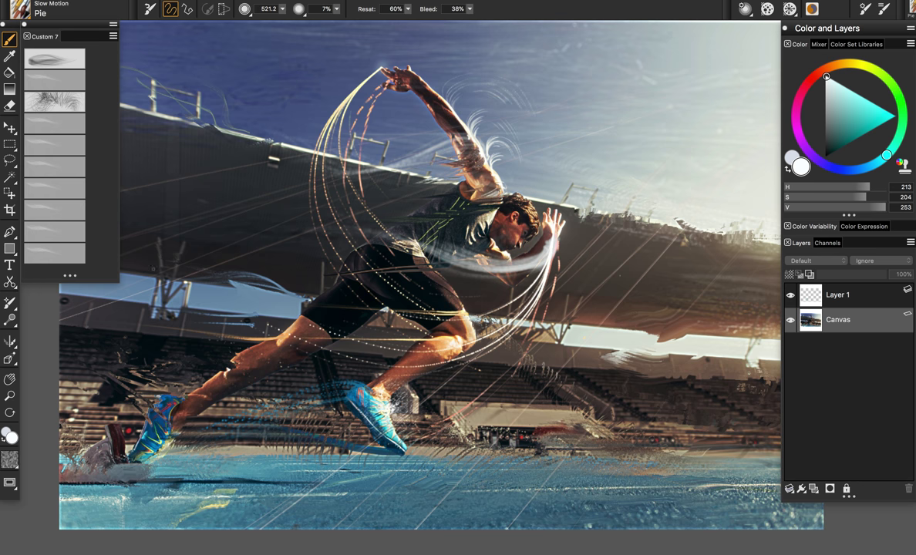
mouse_move(508, 202)
left_mouse_down()
mouse_move(451, 218)
mouse_move(378, 193)
left_mouse_up()
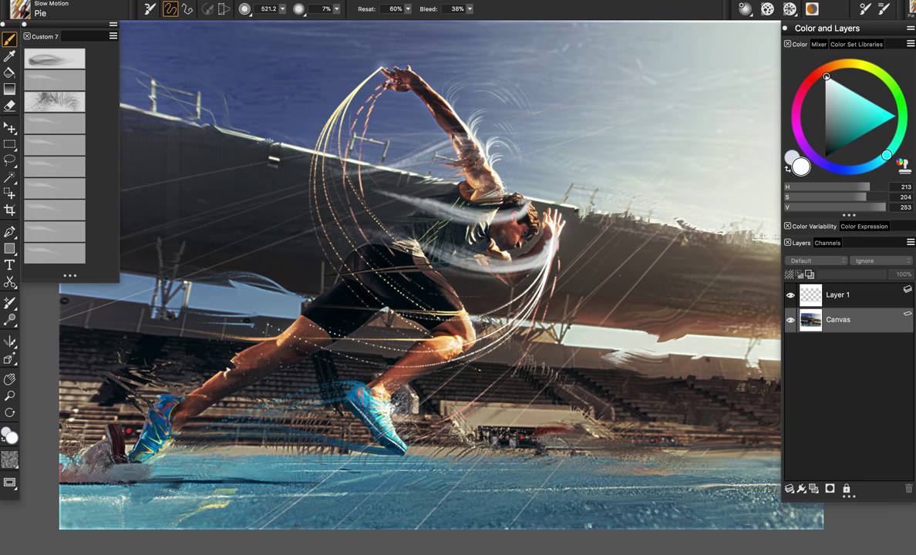
key("ctrl+z")
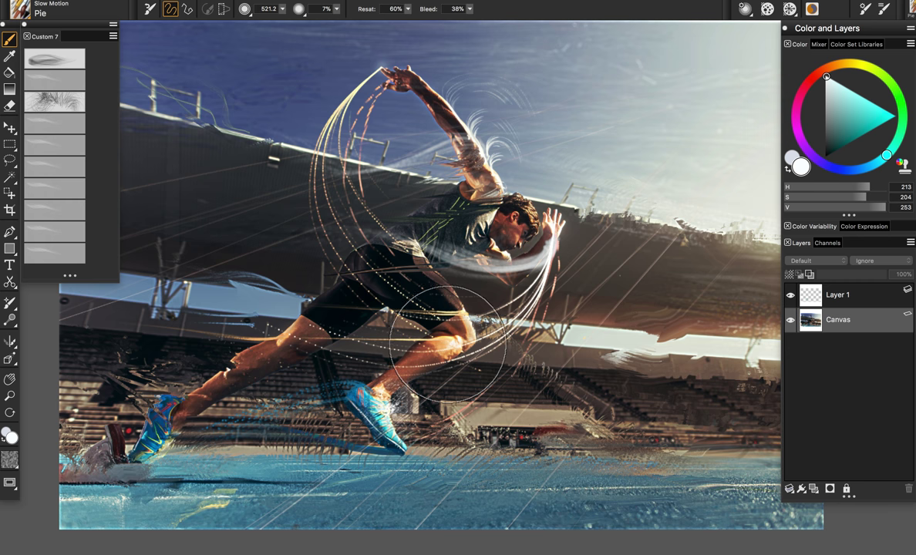
left_click_drag(347, 312, 254, 343)
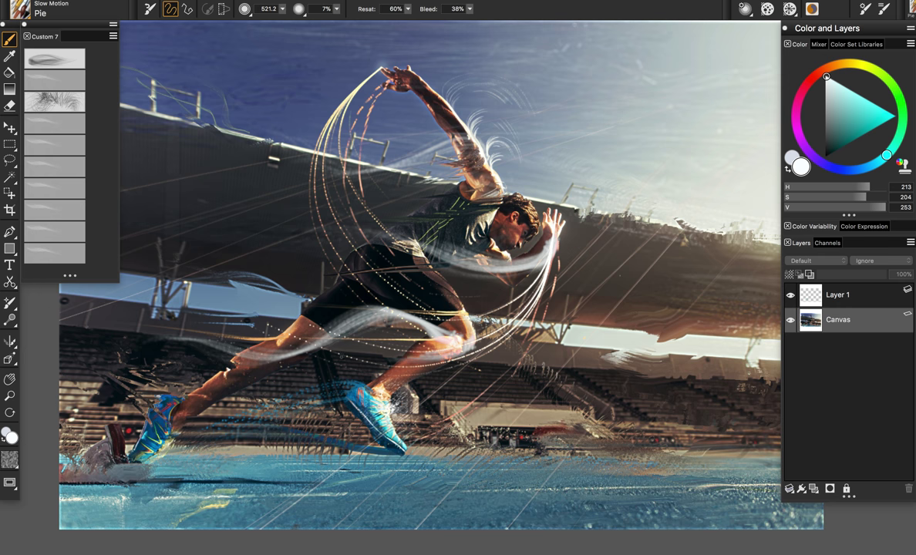
With the Scatter brush selected, undo the white Pie streaks and delete Layer 1.
left_click(68, 193)
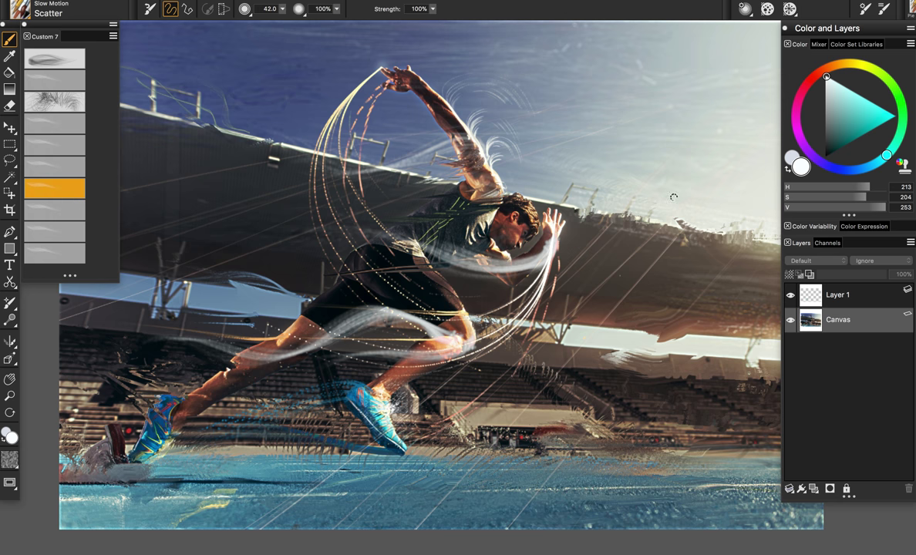
left_click(834, 296)
key("ctrl+z")
key("ctrl+z")
key("ctrl+z")
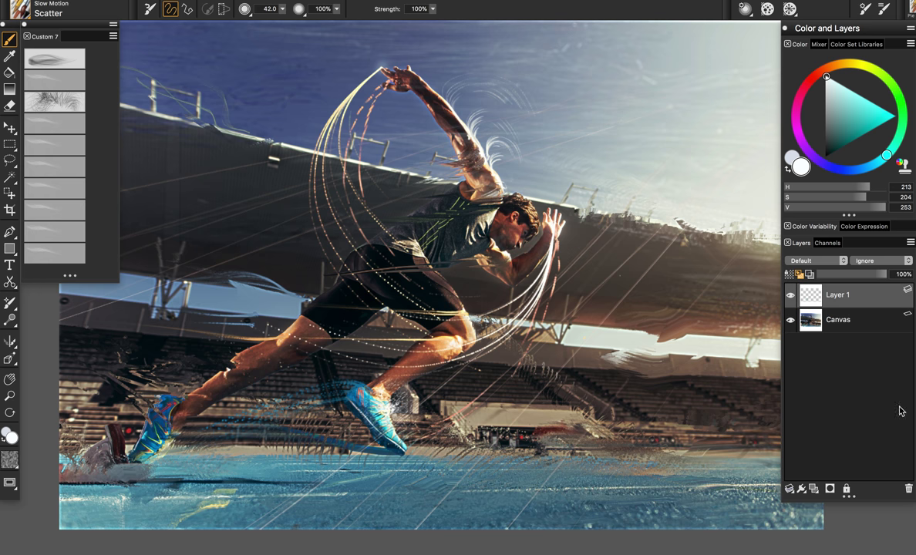
left_click(908, 488)
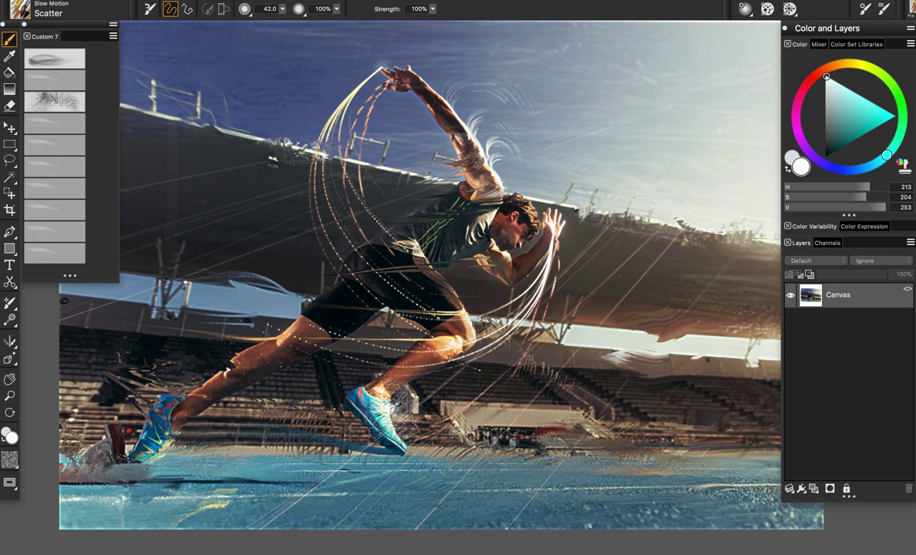
Try the Scatter brush at sizes 42.0 and 270.1 over the roof edge and the arm's motion lines, and undo it.
left_click_drag(237, 92, 282, 153)
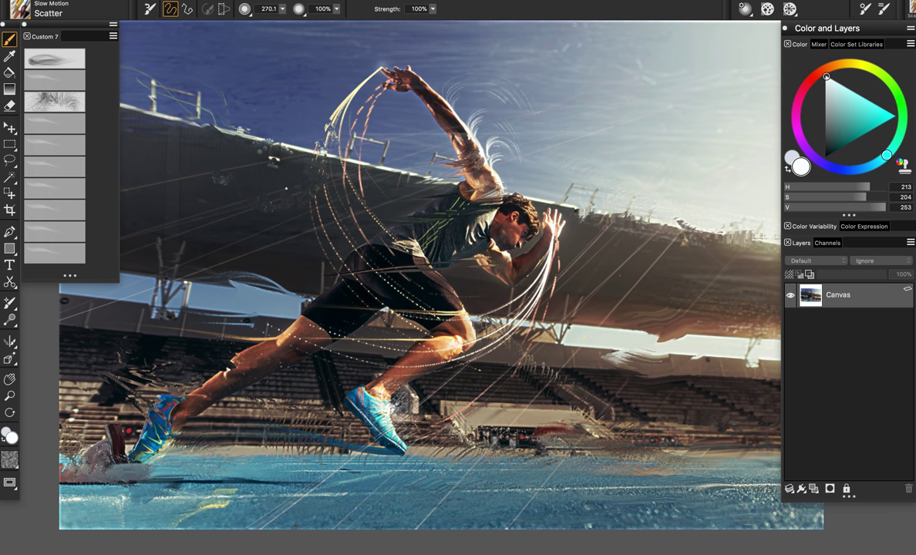
key("super+z")
mouse_move(414, 139)
left_mouse_down()
mouse_move(362, 166)
mouse_move(331, 148)
left_mouse_up()
key("super+z")
mouse_move(443, 155)
left_mouse_down()
mouse_move(416, 188)
mouse_move(297, 206)
left_mouse_up()
key("super+z")
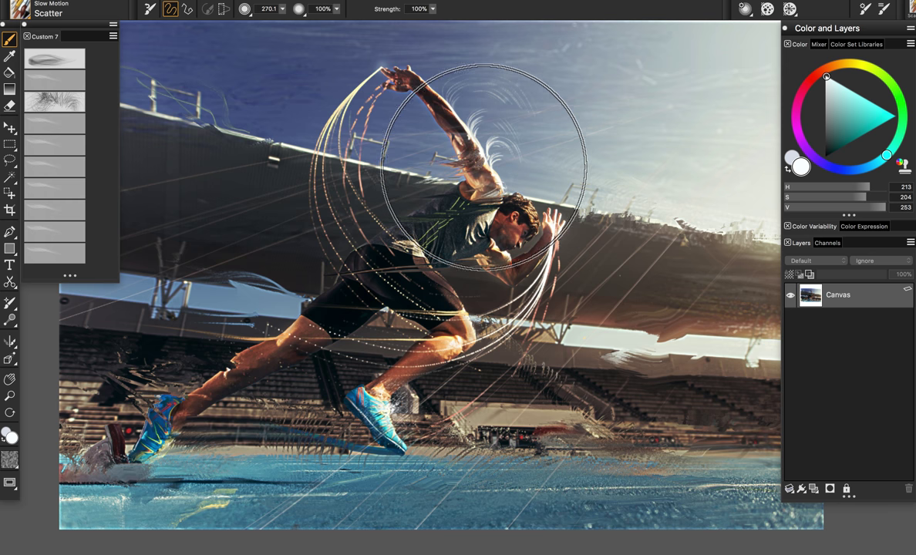
Try breaking up the raised arm and hand with the Scatter brush at size 157.4, and undo it.
left_click_drag(485, 167, 483, 172)
left_click_drag(438, 103, 406, 85)
mouse_move(377, 56)
left_mouse_down("alt+super")
mouse_move(392, 100)
mouse_move(406, 75)
left_mouse_up("alt+super")
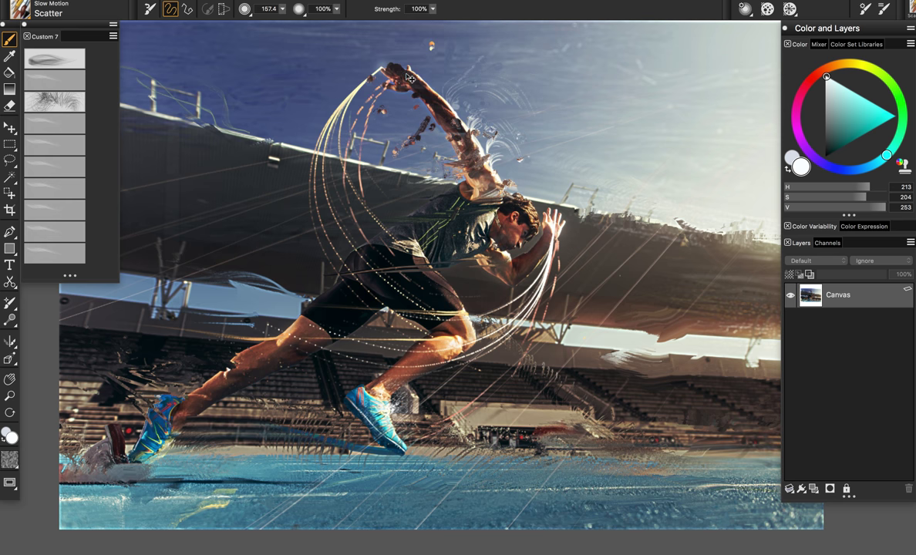
key("super+z")
Try scattering the runner's front hand and rear thigh with the Scatter brush at size 232.1, undoing the dabs.
left_click_drag(556, 174, 561, 217, "alt+super")
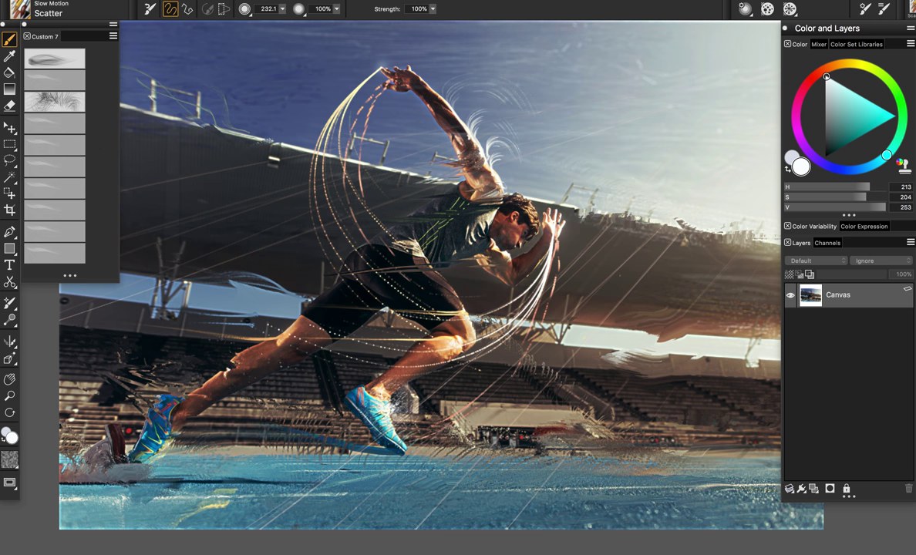
left_click_drag(563, 216, 558, 227)
left_click(556, 226)
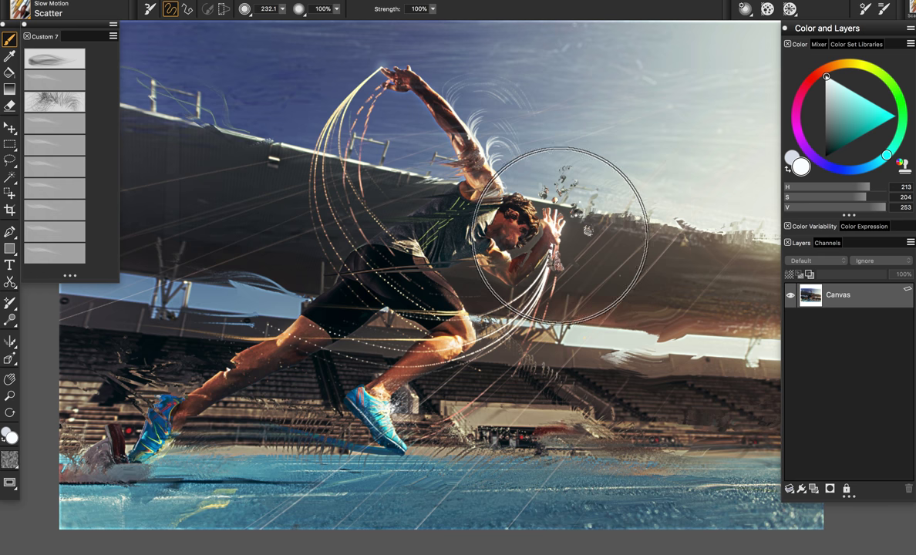
key("super+z")
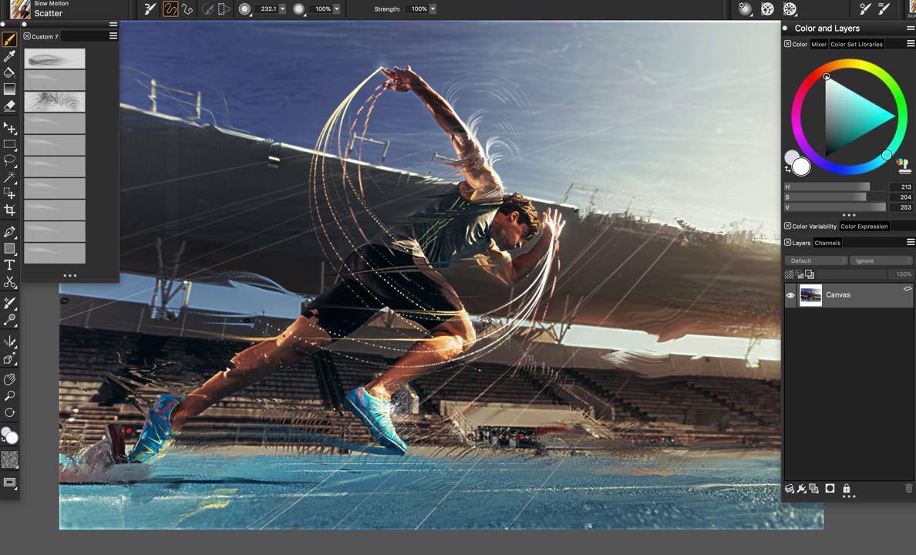
left_click(270, 313)
left_click(264, 312)
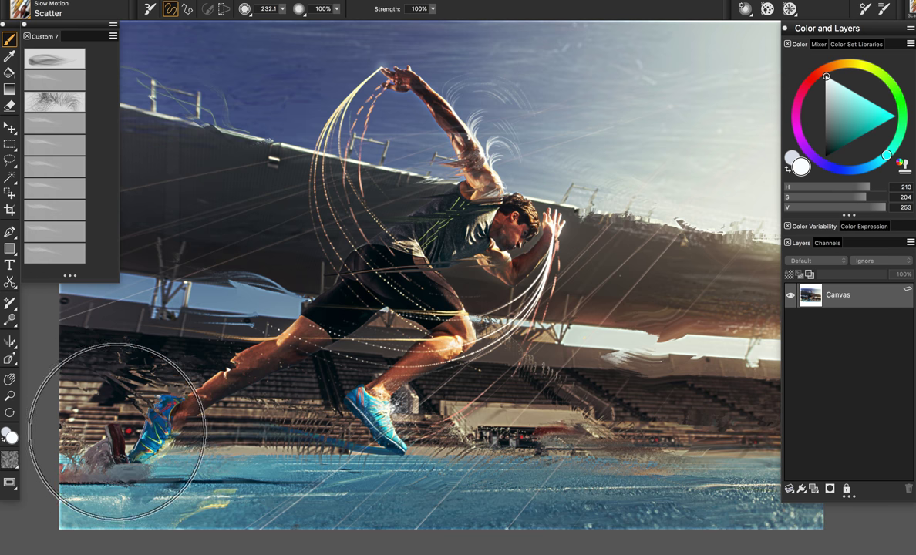
Sample browns from the stadium stands and blend soft motion streaks across them with the Soft brush at size 325.9 and 7% opacity.
left_click(59, 210)
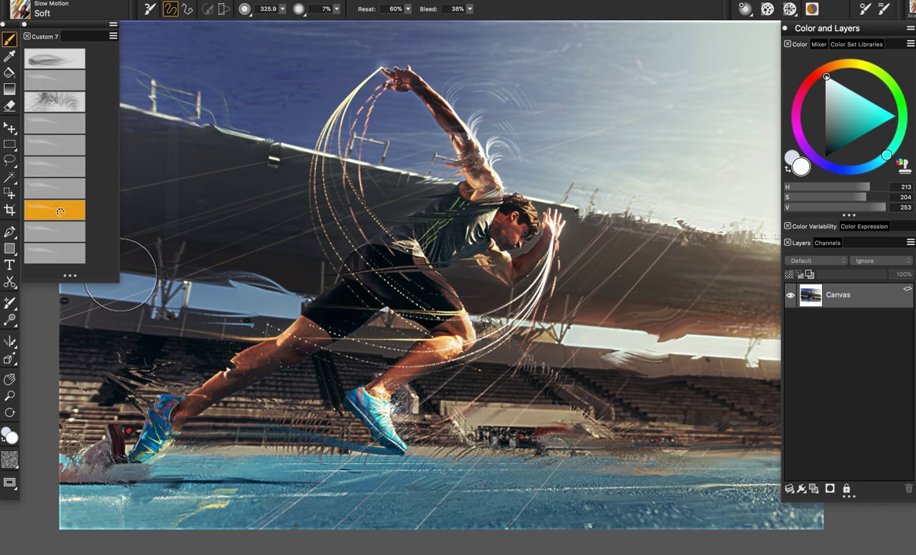
left_click_drag(688, 238, 645, 241)
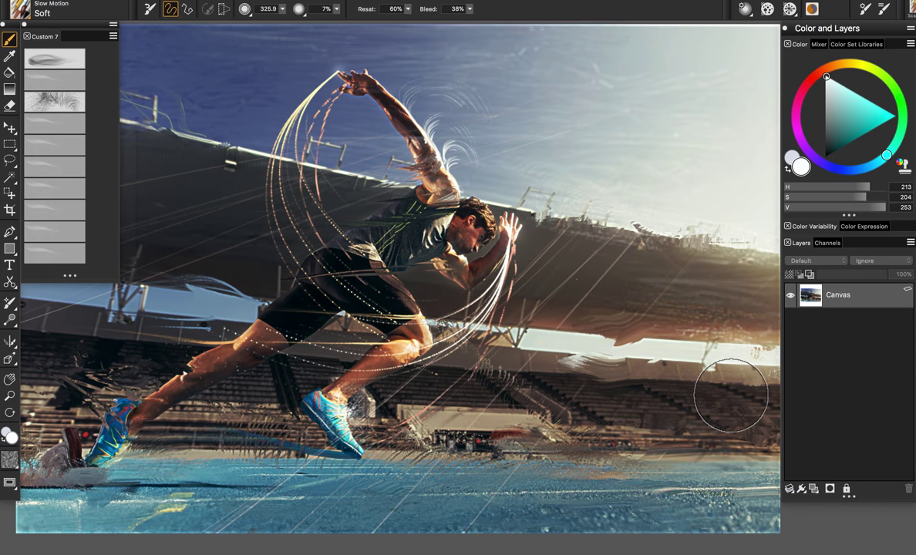
left_click(721, 373, "alt")
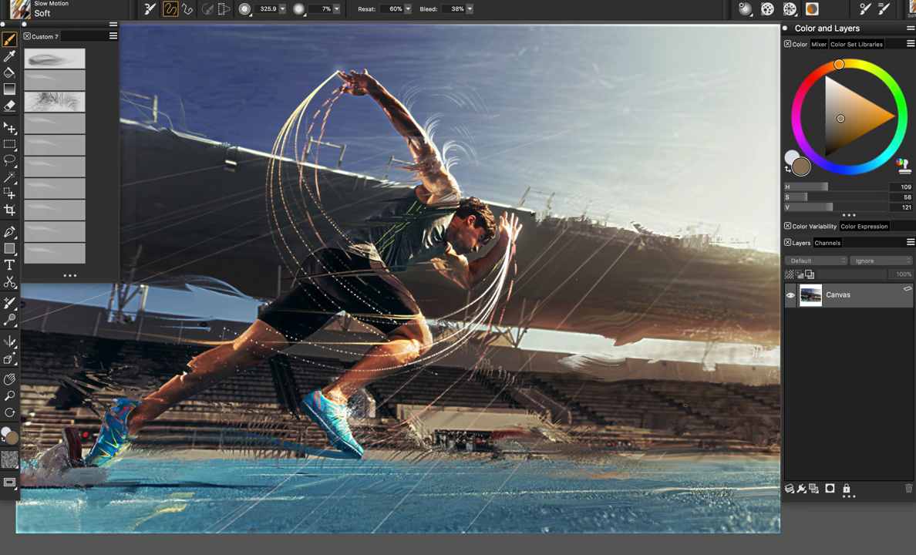
left_click(711, 420, "alt")
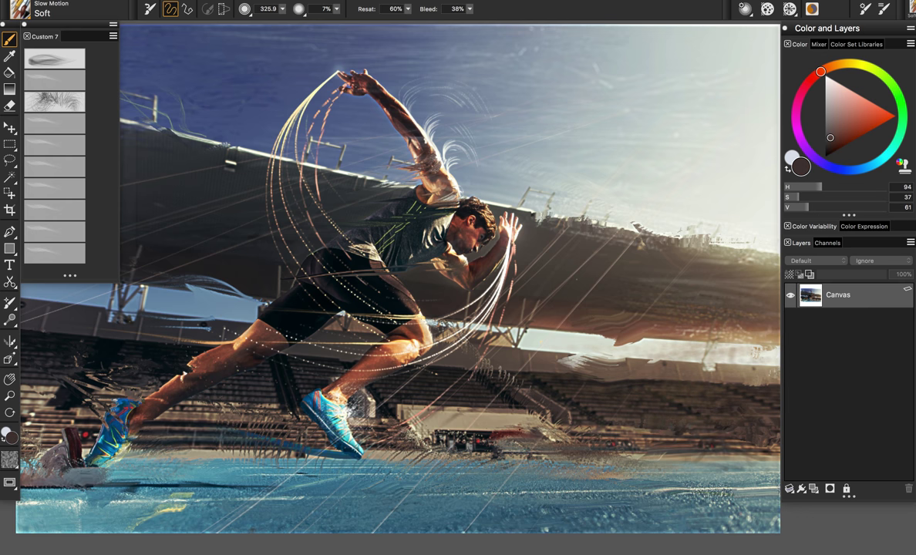
left_click(532, 413, "alt")
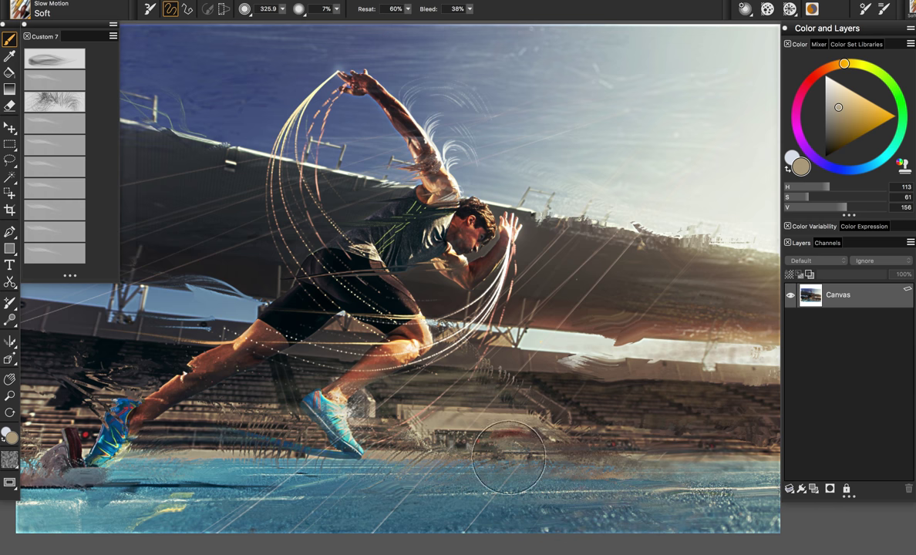
Sample dark tones from the shorts and shirt, and try Soft streaks across the strip of sky behind the runner.
left_click_drag(253, 374, 355, 373)
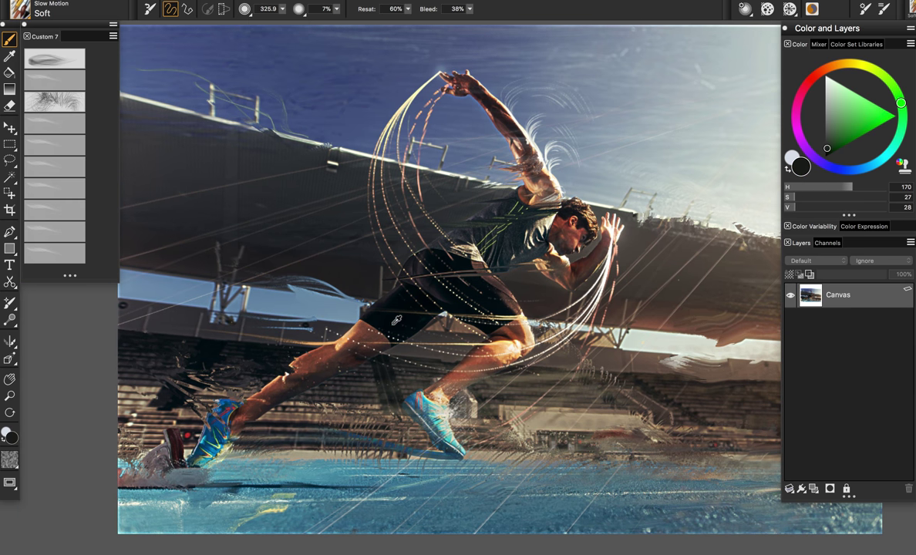
left_click(397, 308, "alt")
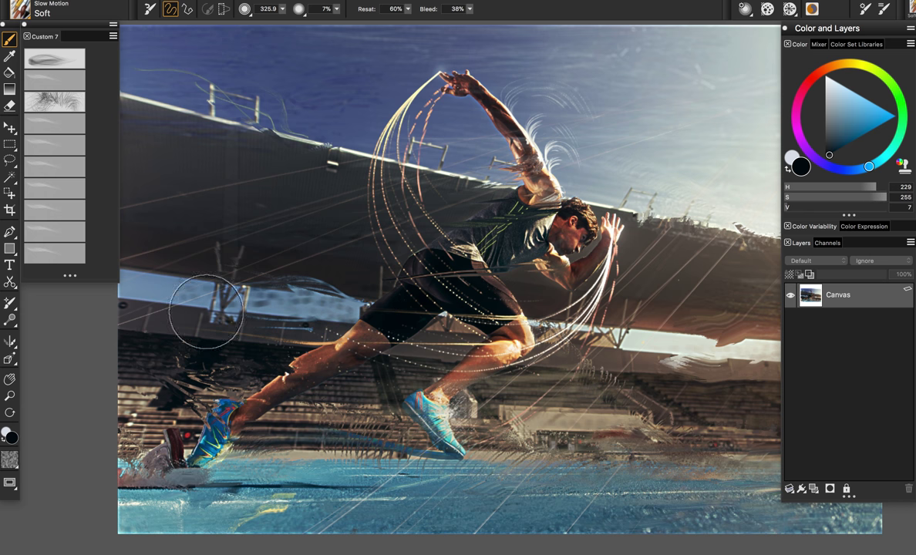
left_click(489, 231, "alt")
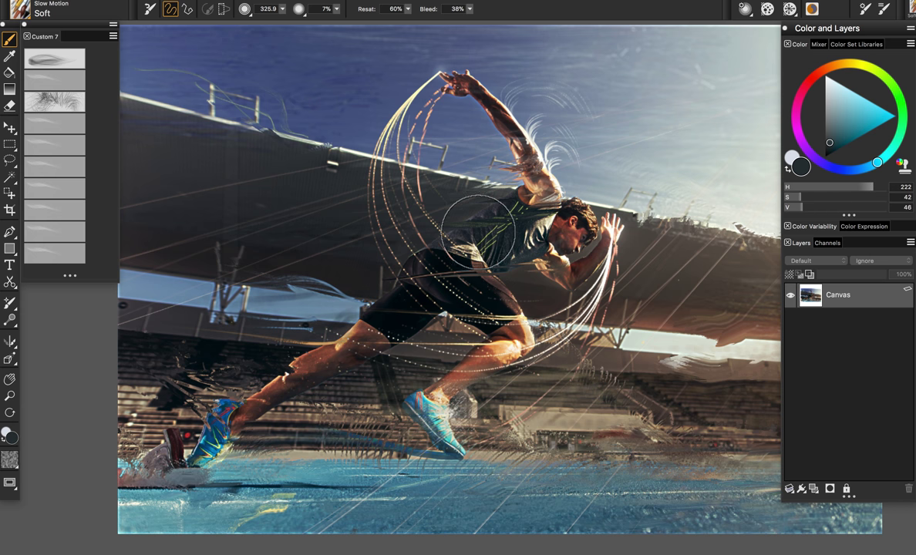
Sample a pale beige near the runner's shoulder, try Soft streaks trailing from the shirt across the dark roof, and undo them.
left_click(556, 214, "alt")
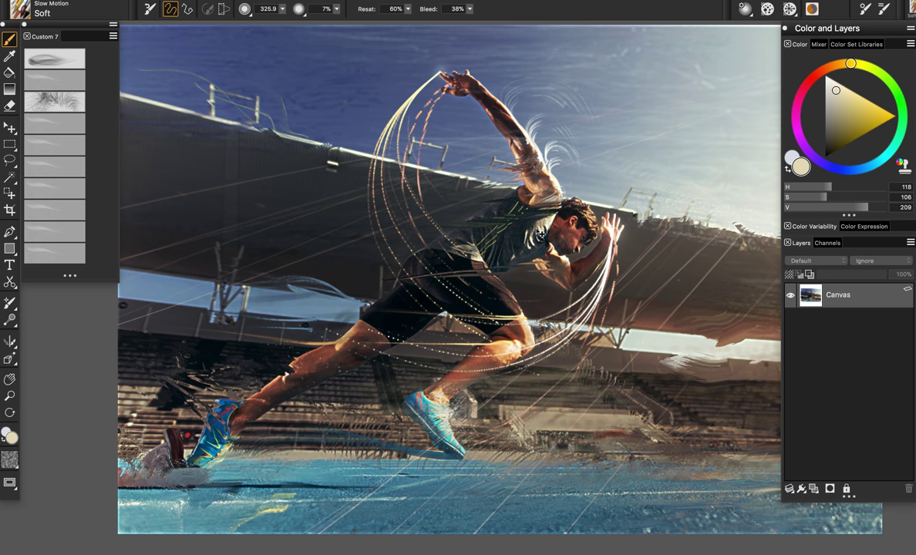
left_click_drag(312, 224, 266, 235)
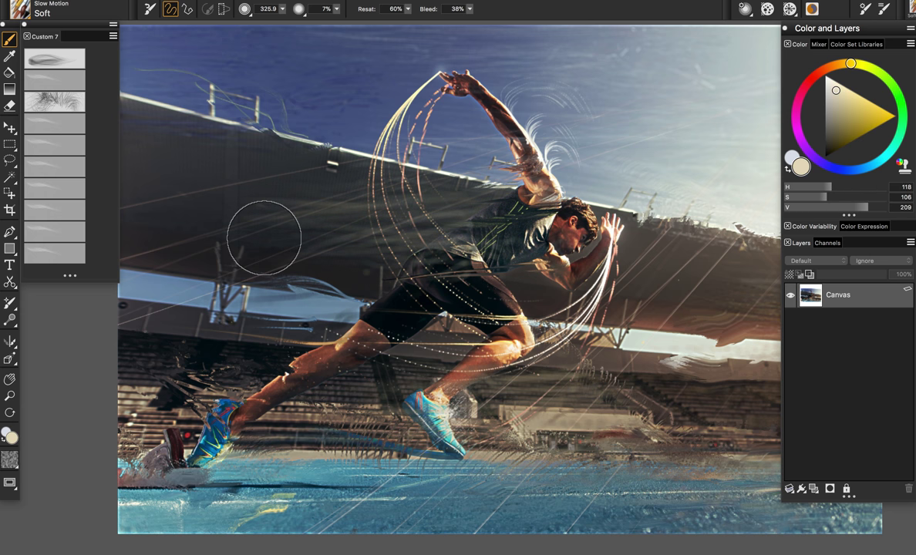
key("super+z")
left_click_drag(469, 221, 235, 221)
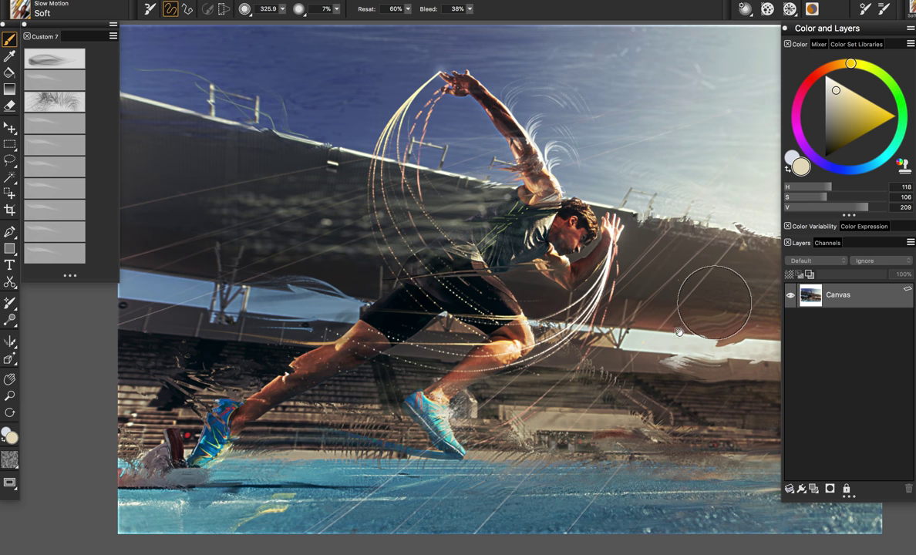
left_click_drag(678, 351, 604, 338)
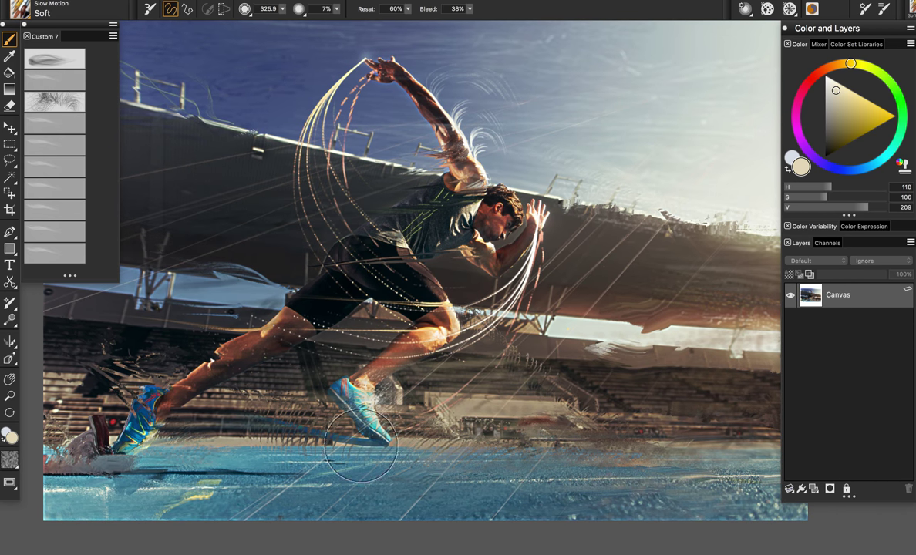
Sample a beige from the track and teal from the front shoe, and sweep Soft teal streaks back toward the rear foot.
left_click(275, 467, "alt")
left_click_drag(116, 509, 74, 505)
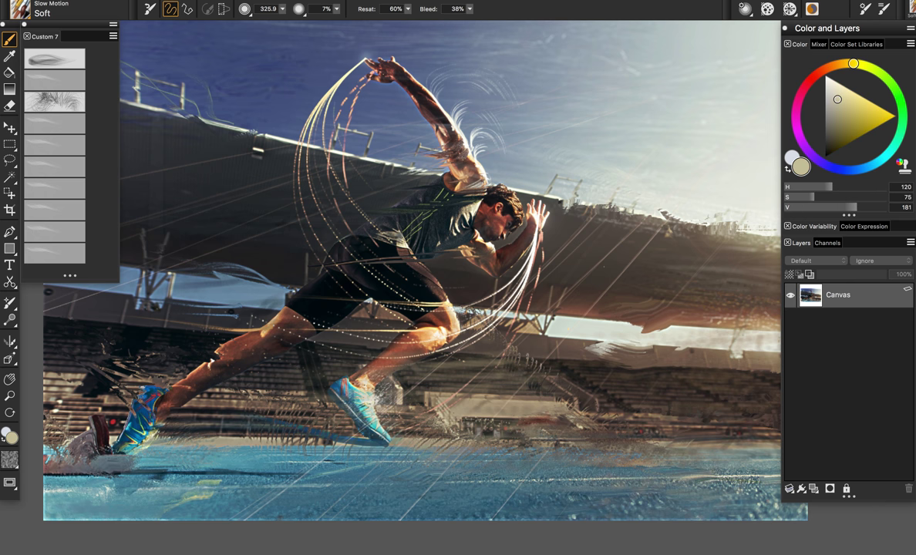
left_click(368, 401, "alt")
left_click(373, 412, "alt")
left_click_drag(347, 420, 62, 409)
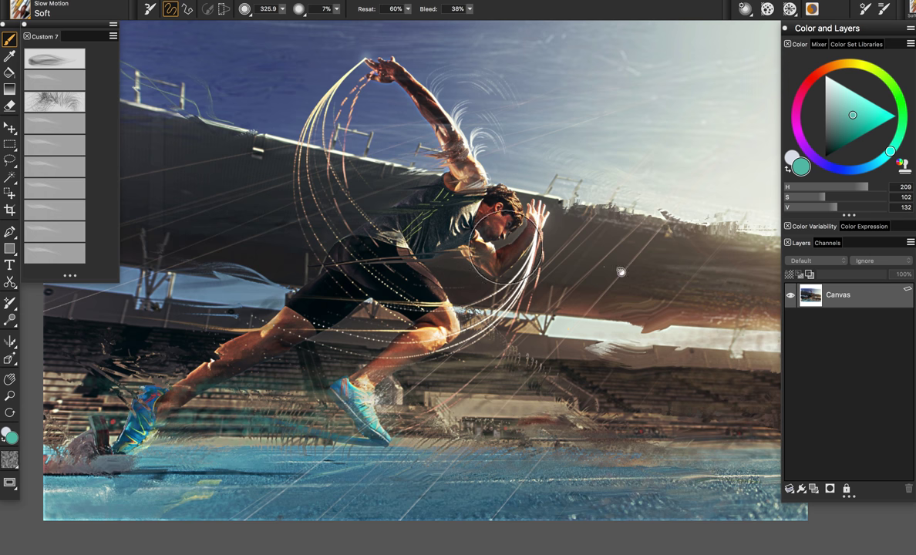
Sample the pale glow above the roof's bright end and try Soft light rays slanting down across the stadium roof.
left_click_drag(598, 285, 542, 293)
left_click(662, 216, "alt")
left_click_drag(662, 216, 586, 277)
key("super+z")
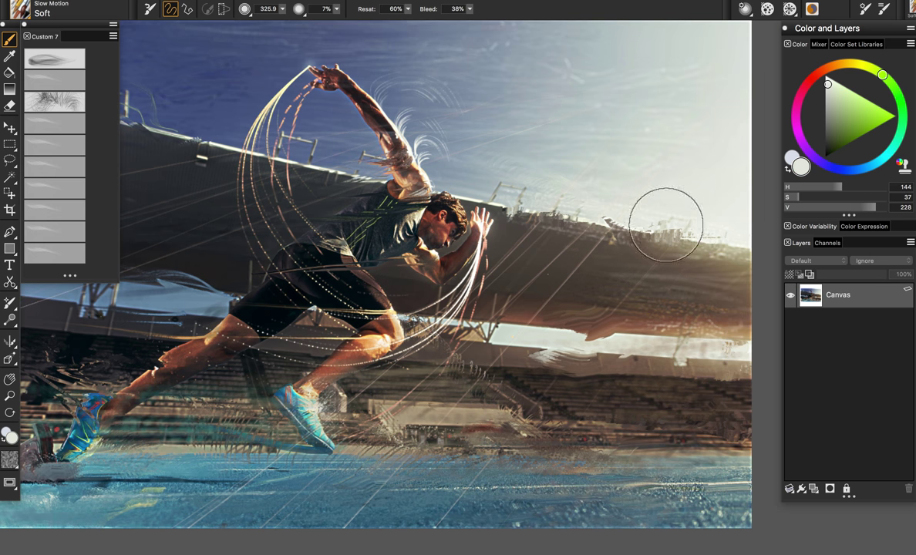
left_click_drag(664, 220, 549, 281)
left_click_drag(540, 220, 383, 298)
left_click_drag(497, 212, 345, 310)
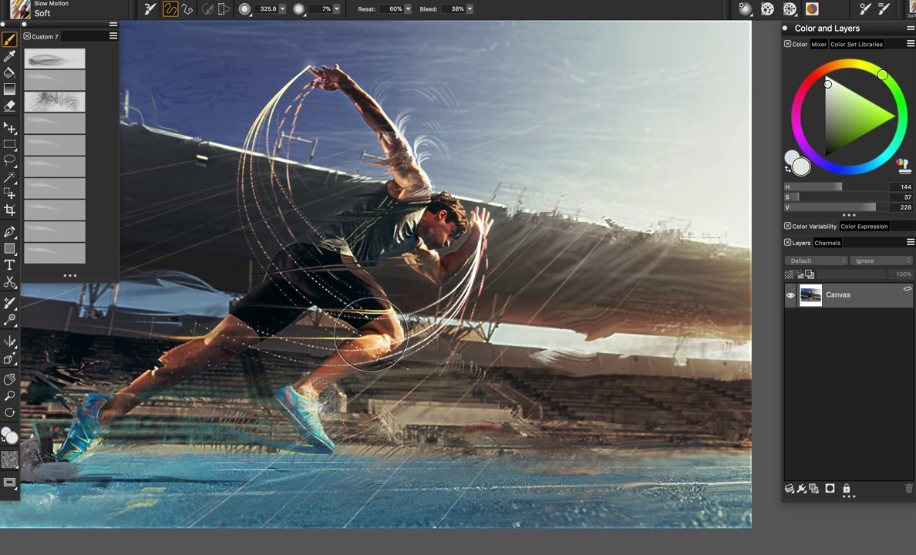
left_click_drag(640, 235, 537, 332)
left_click_drag(686, 255, 622, 308)
left_click_drag(732, 276, 587, 367)
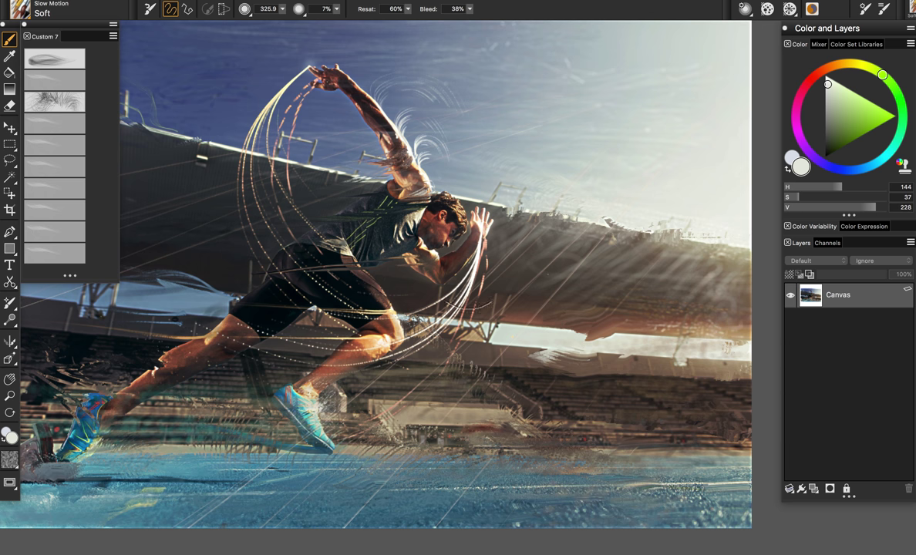
left_click_drag(405, 215, 454, 225)
left_click_drag(343, 144, 273, 193)
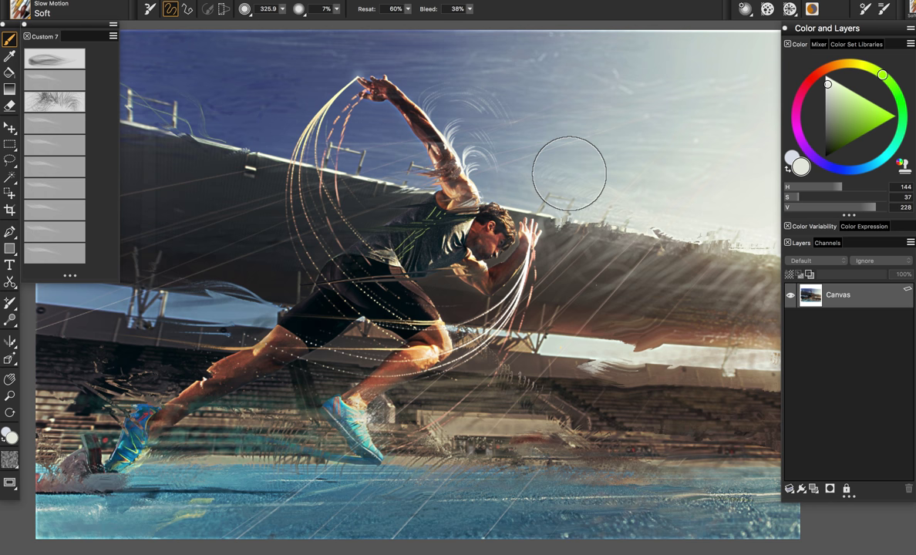
left_click_drag(601, 176, 565, 177)
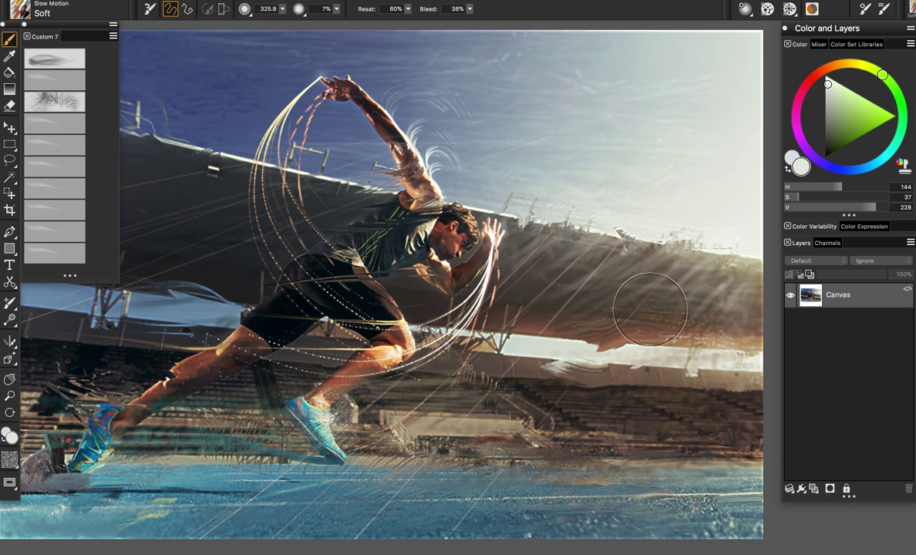
Select the Stagger brush and undo the soft light rays across the stadium roof.
left_click(60, 237)
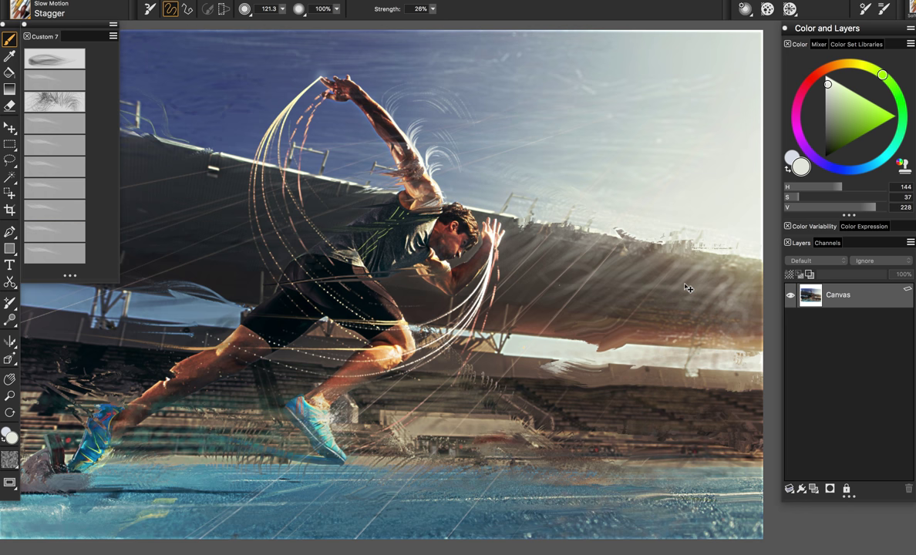
mouse_move(687, 287)
left_mouse_down()
mouse_move(501, 223)
mouse_move(681, 278)
mouse_move(712, 268)
mouse_move(543, 231)
mouse_move(706, 229)
mouse_move(377, 229)
mouse_move(553, 226)
left_mouse_up()
key("super+z")
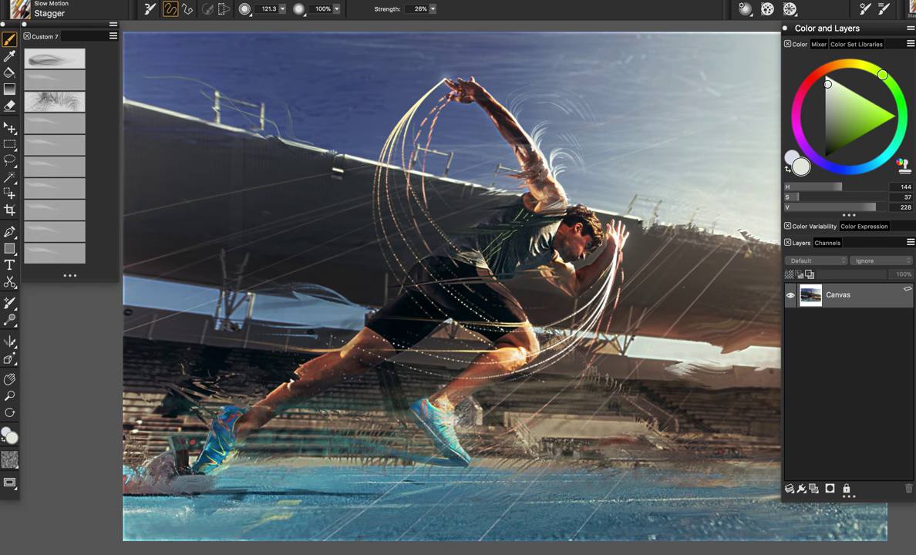
Break up the roofline behind the runner and the yellow motion lines below the raised hand with the Stagger brush at 26% strength.
left_click(355, 143, "alt")
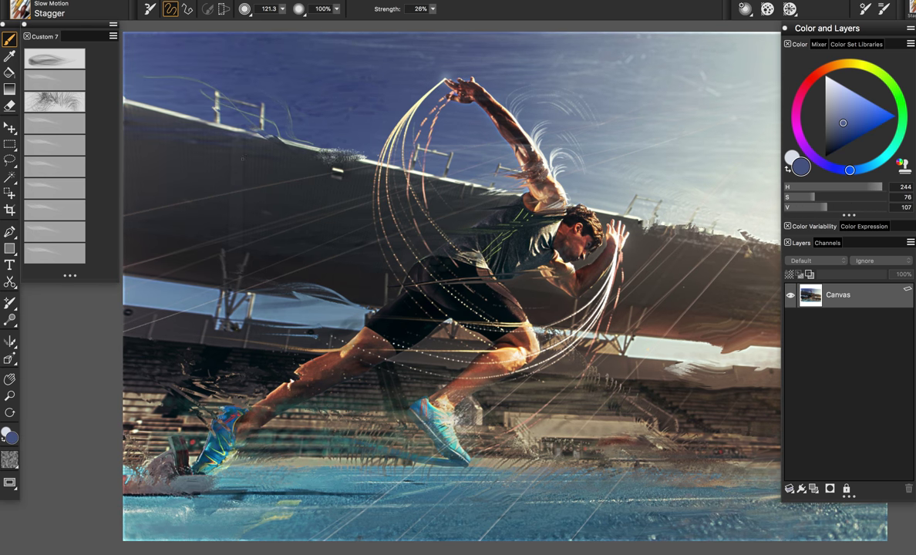
mouse_move(308, 151)
left_mouse_down()
mouse_move(444, 142)
mouse_move(324, 158)
left_mouse_up()
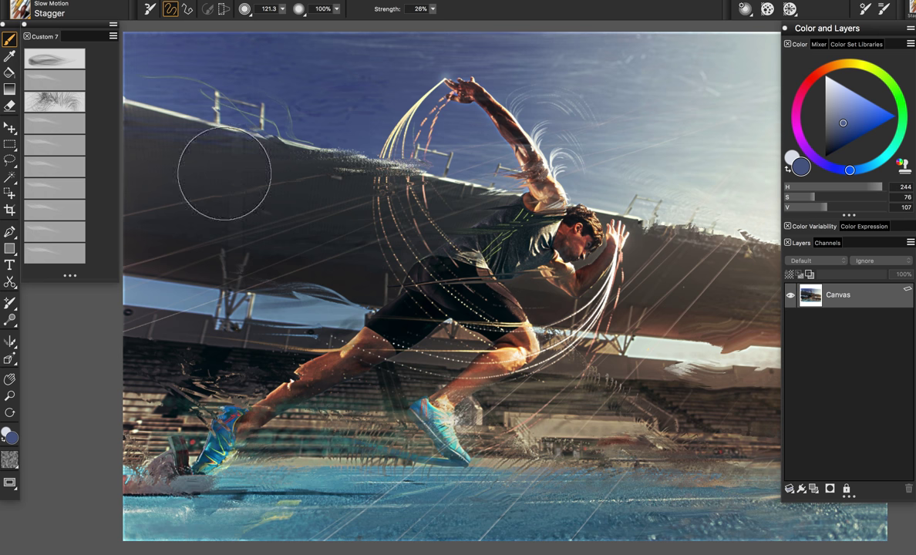
left_click_drag(225, 174, 460, 177)
key("super+z")
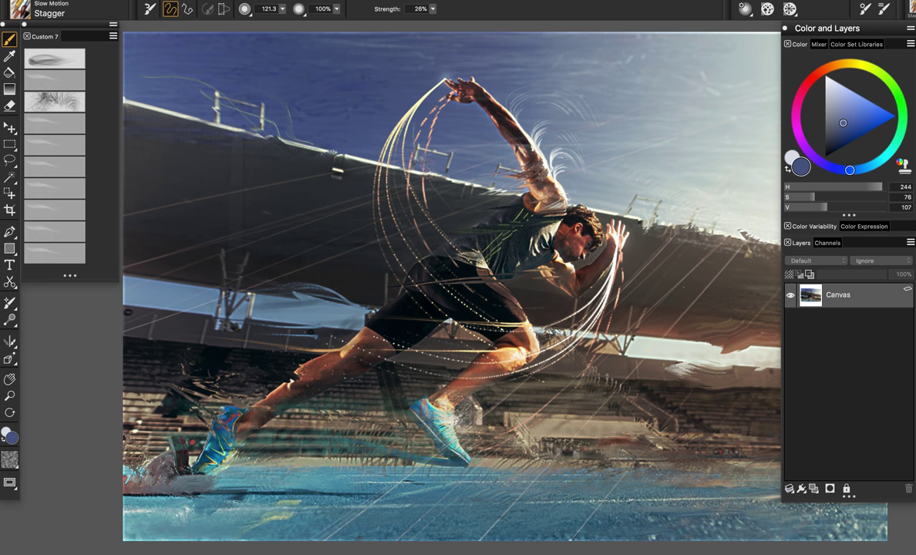
left_click_drag(285, 162, 324, 167)
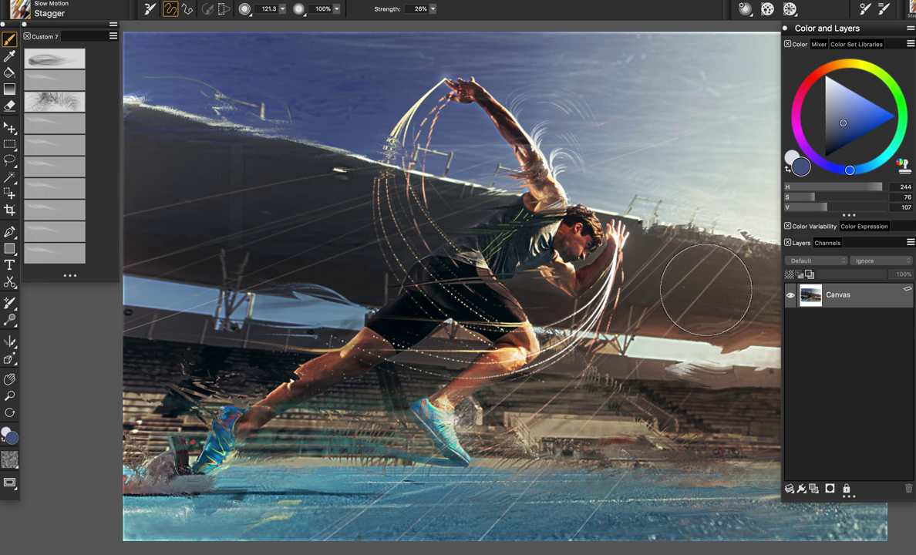
left_click_drag(656, 270, 616, 262)
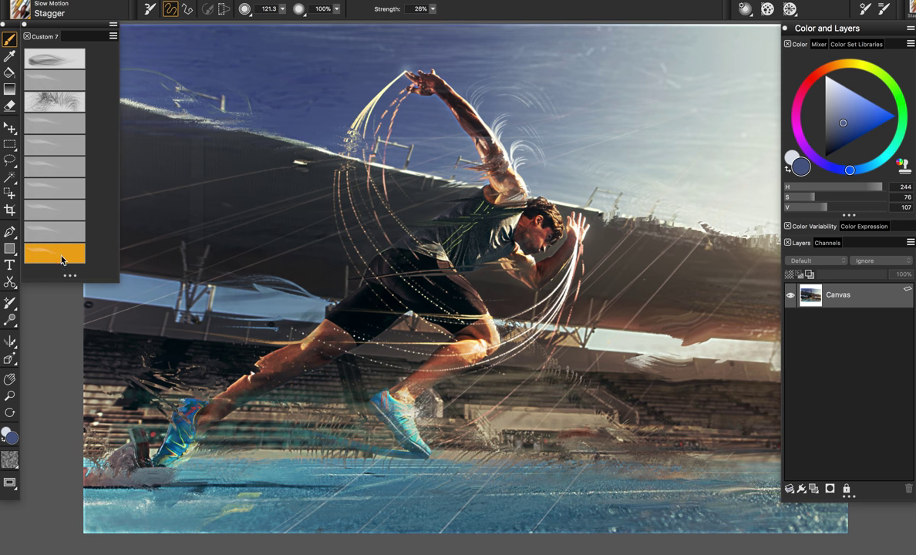
Select the Whisp brush and try a stroke at size 181.2 over the stadium roof, undoing it.
left_click(62, 260)
left_click_drag(661, 309, 593, 294)
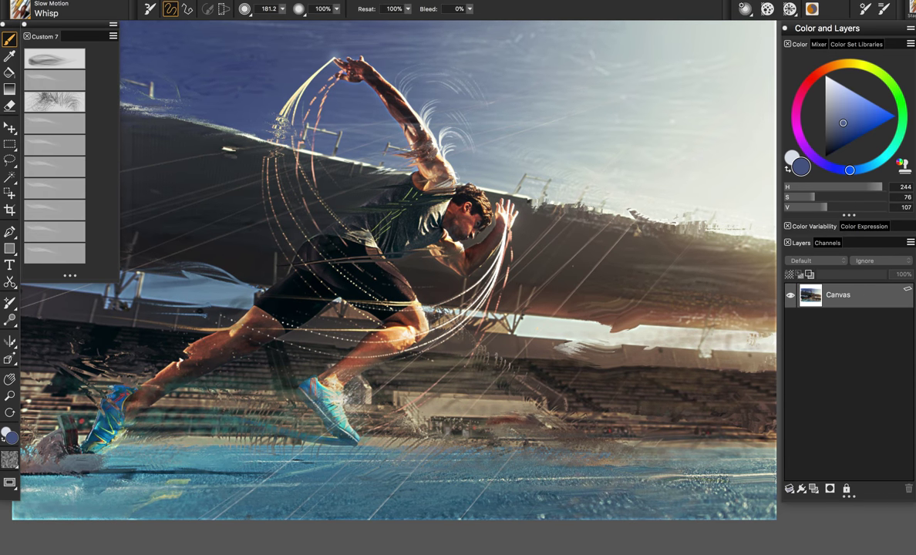
left_click_drag(639, 319, 517, 306)
key("super+z")
left_click_drag(408, 231, 427, 243)
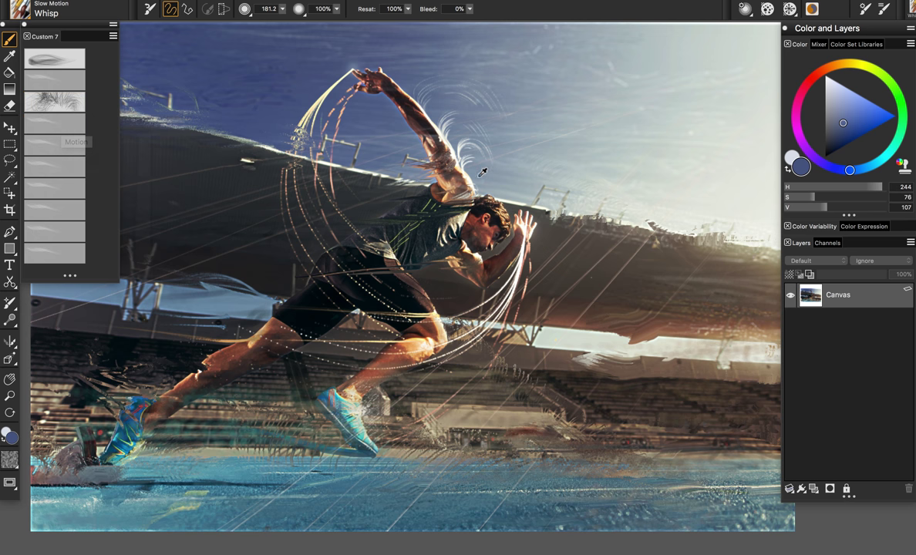
Sample white beside the raised arm and try Whisp strokes at size 125.1 trailing back from the arm, undoing them.
left_click(436, 174, "alt")
key("m")
left_click_drag(416, 188, 440, 204)
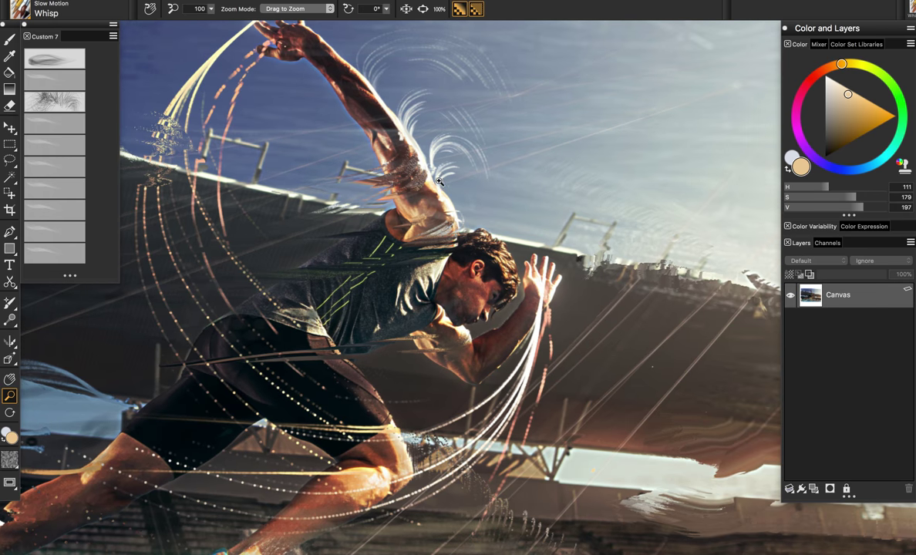
key("b")
left_click(387, 117, "alt")
left_click_drag(387, 117, 305, 155)
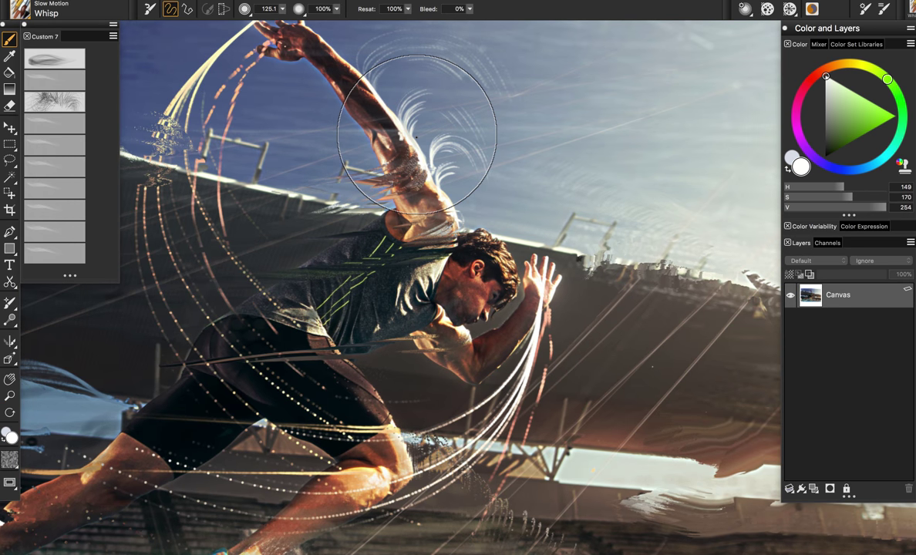
mouse_move(415, 153)
left_mouse_down()
mouse_move(354, 185)
mouse_move(319, 186)
left_mouse_up()
key("ctrl+z")
Add a new layer and paint white Whisp strokes sweeping back from the runner's neck across the shirt and roof.
left_click(813, 488)
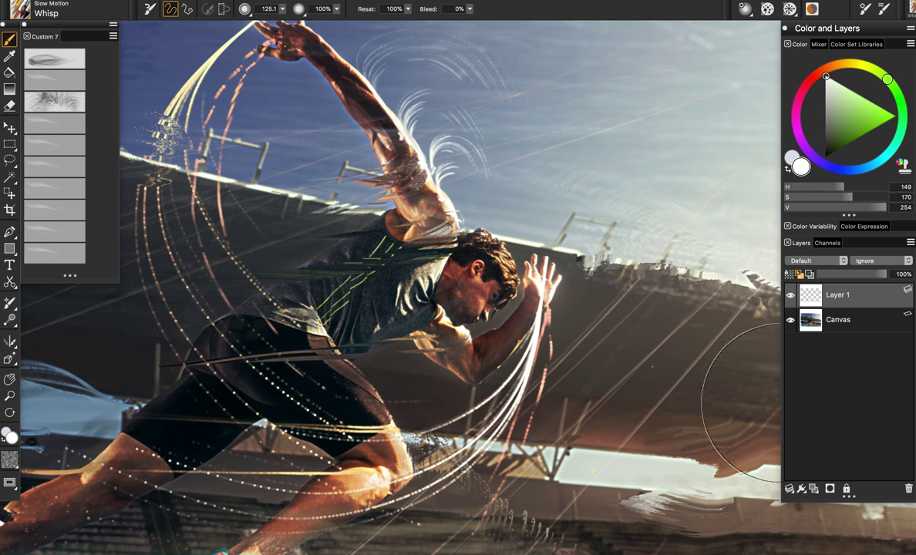
left_click_drag(386, 145, 55, 249)
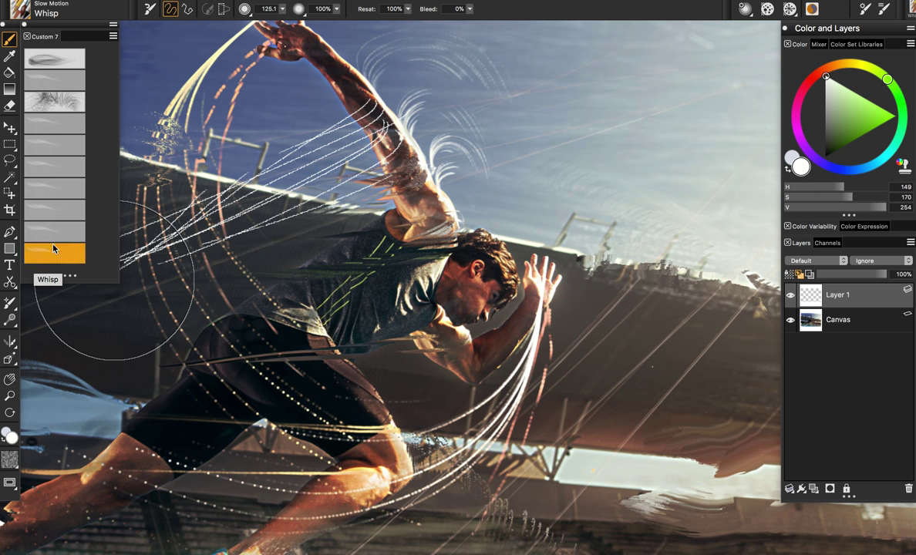
key("super+z")
left_click_drag(429, 178, 331, 228)
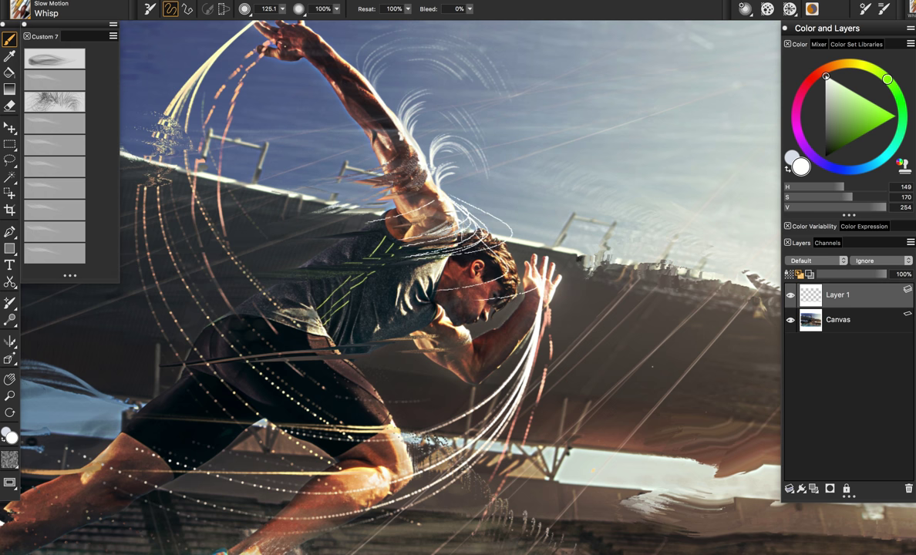
left_click_drag(431, 232, 36, 215)
Lower the opacity of the whisp stroke layer to 47%.
left_click_drag(555, 229, 656, 227)
left_click_drag(776, 237, 786, 237)
left_click(834, 276)
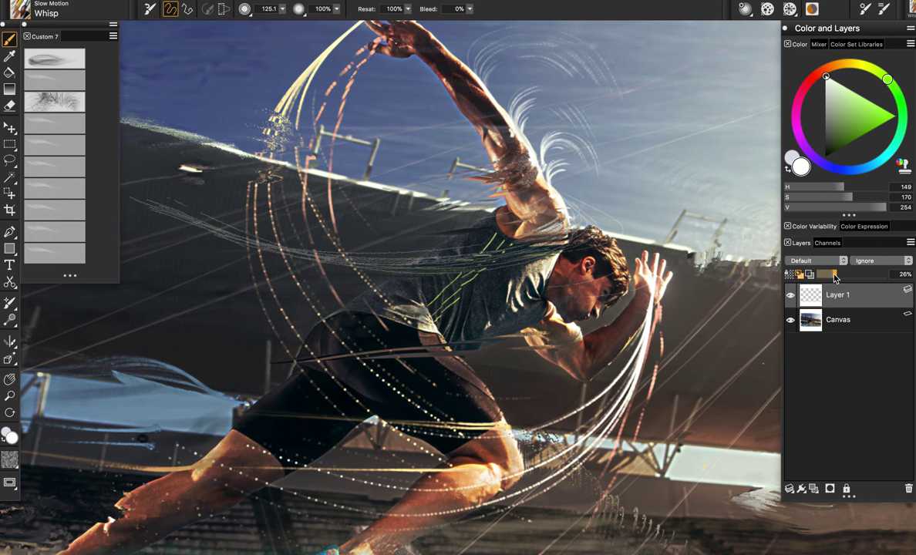
left_click_drag(845, 279, 850, 277)
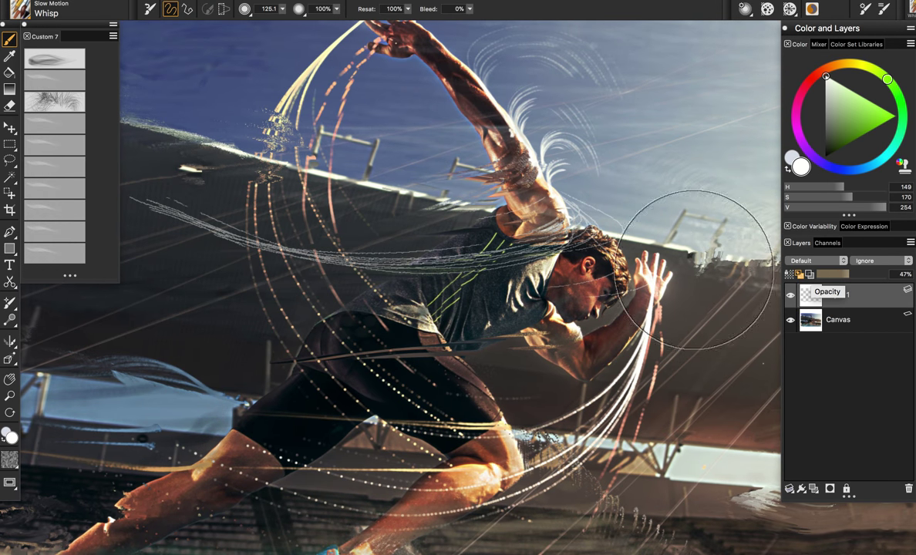
Fade the trailing ends of the whisp strokes with the Eraser at size 134.4 and 10% opacity.
key("n")
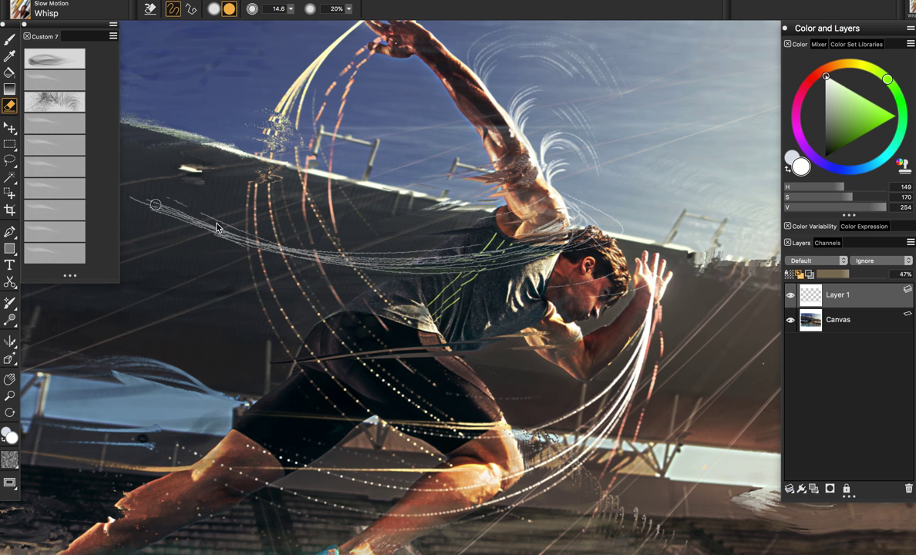
mouse_move(208, 217)
left_mouse_down()
mouse_move(160, 171)
mouse_move(193, 192)
left_mouse_up()
left_click_drag(301, 242, 331, 242)
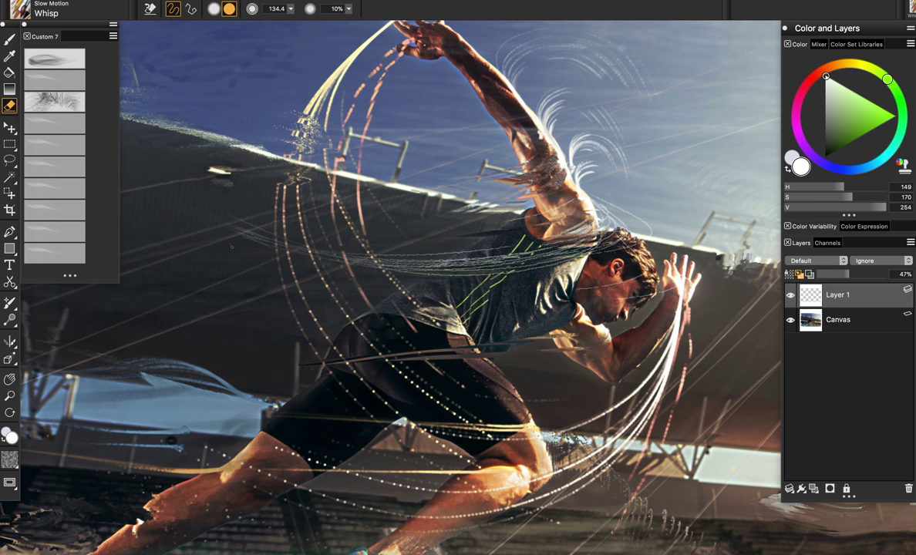
left_click_drag(560, 274, 466, 237)
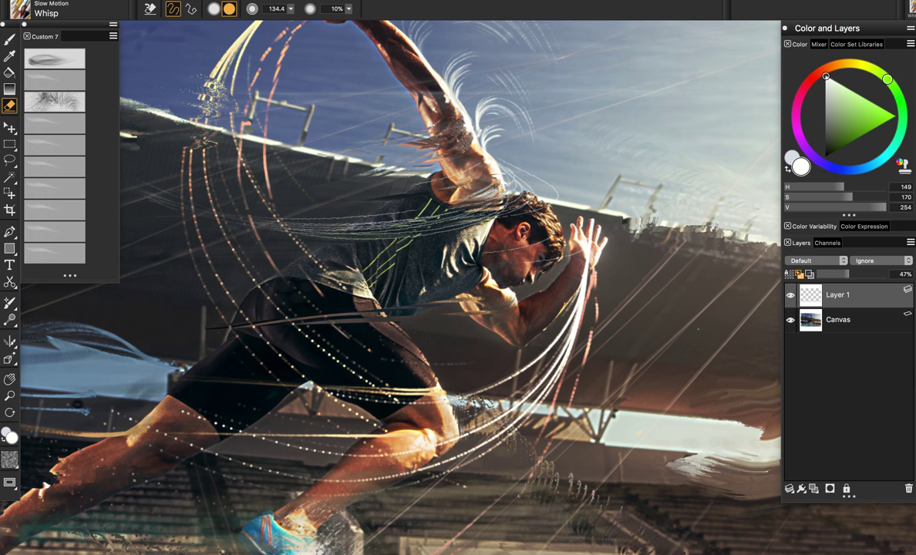
Examine the whole runner with the whisp strokes at 68% zoom and return to the Whisp brush.
key("m")
left_click_drag(602, 240, 535, 297)
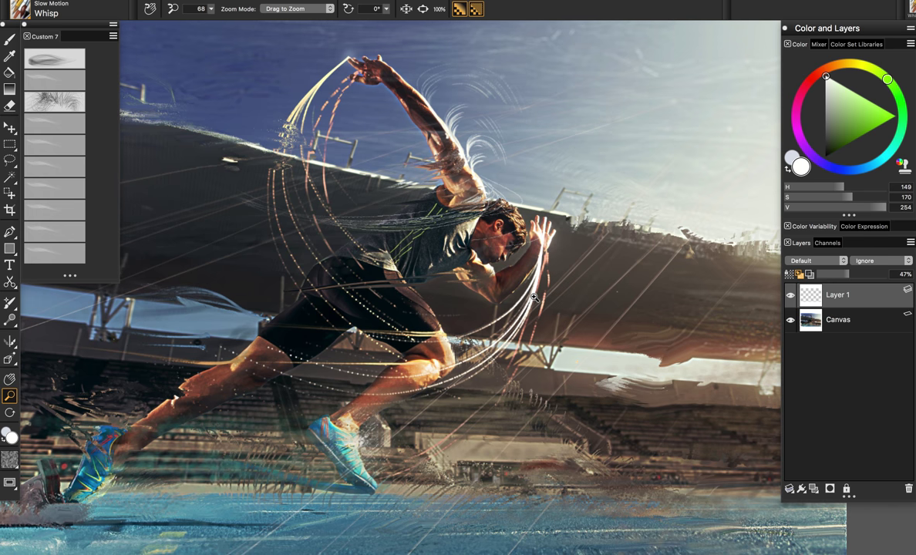
key("b")
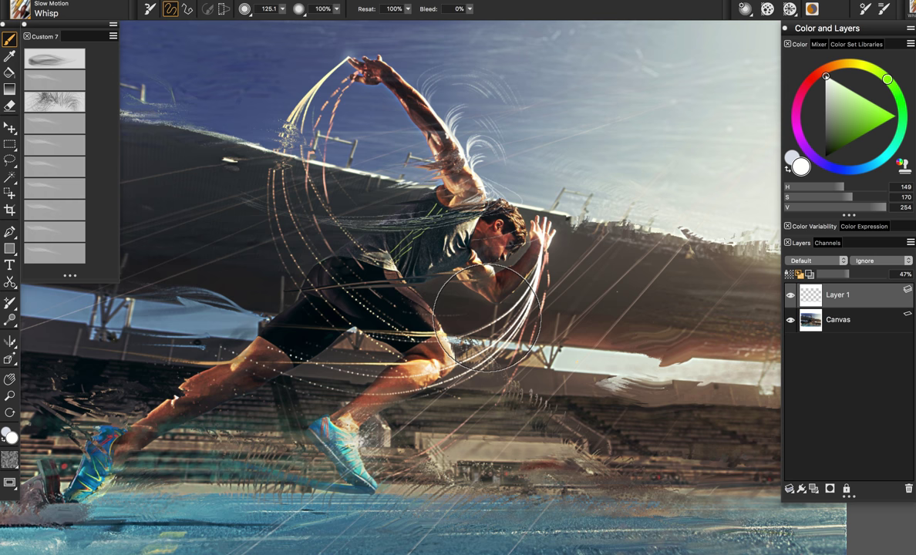
key("space")
left_click_drag(399, 361, 426, 364)
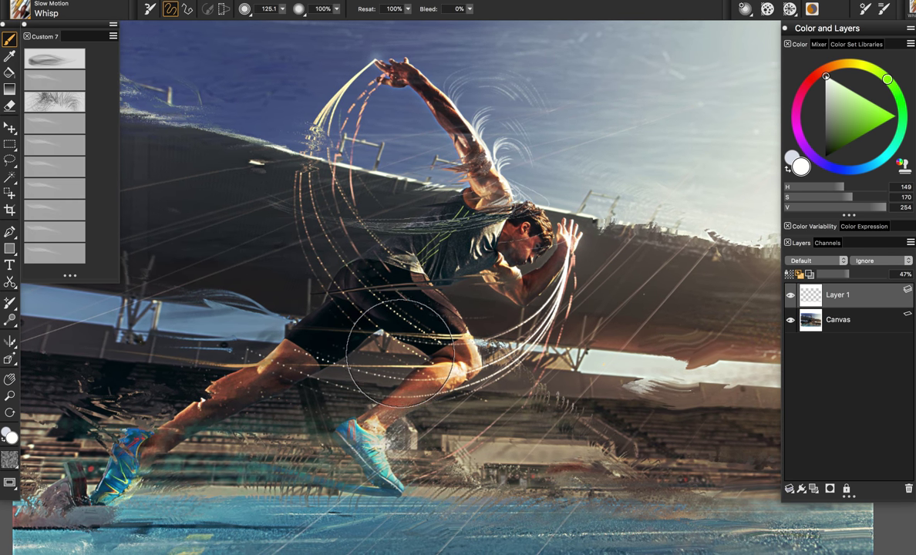